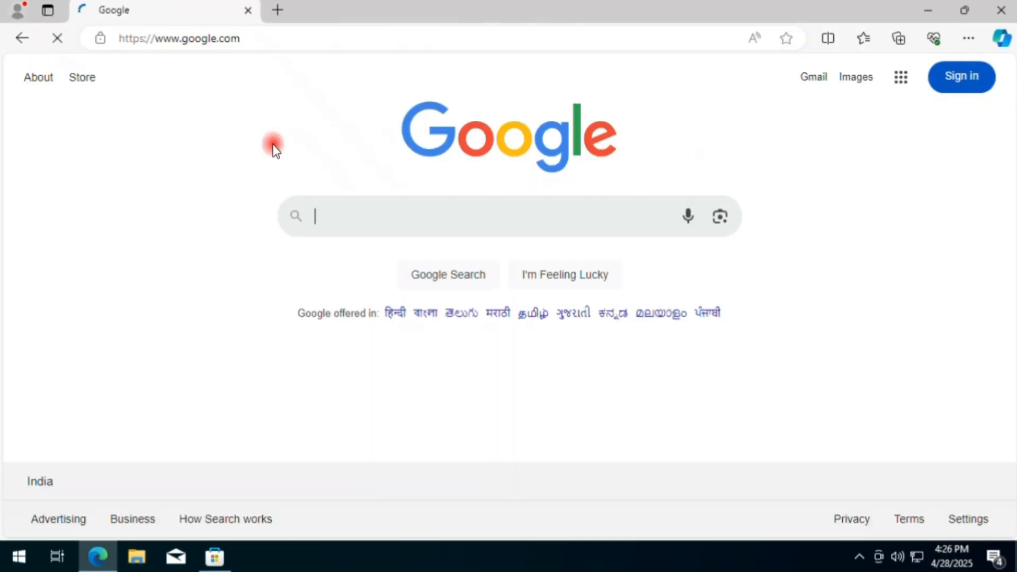
Close the web browser and the Microsoft Store window showing the connection error.
left_click(864, 245)
left_click(999, 13)
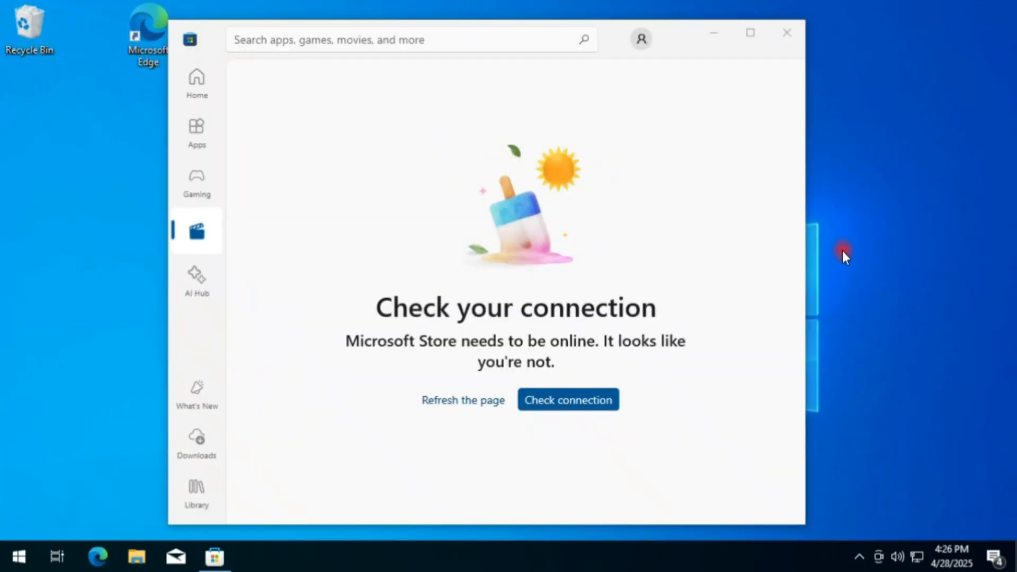
left_click(782, 43)
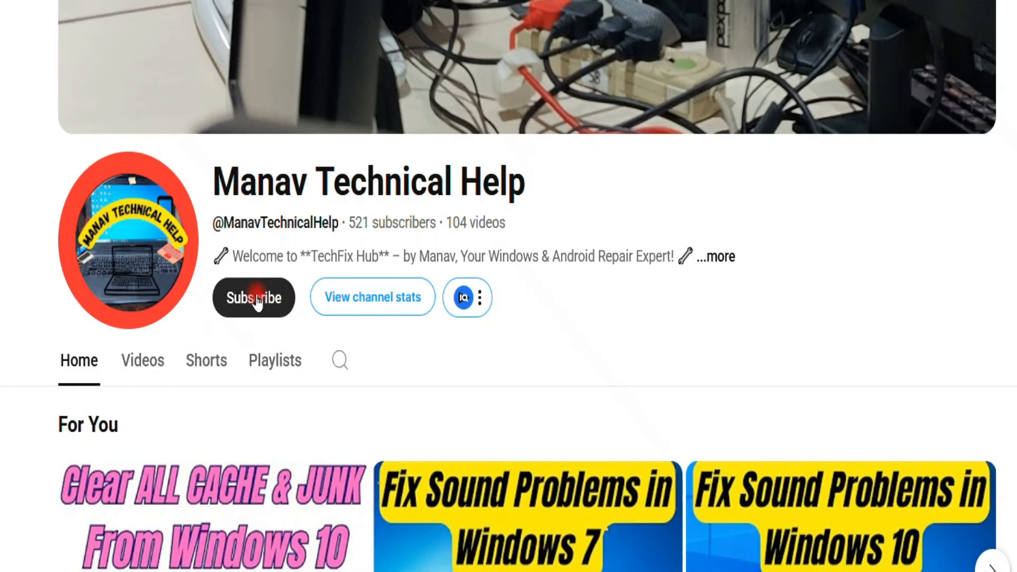
Subscribe to the displayed YouTube channel and set its notifications to All.
left_click(257, 303)
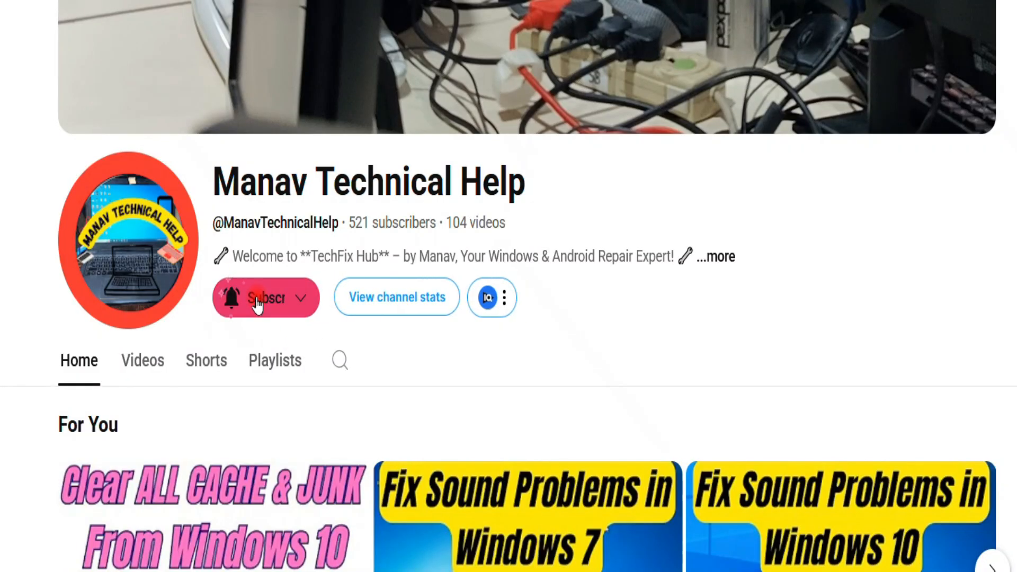
left_click(327, 299)
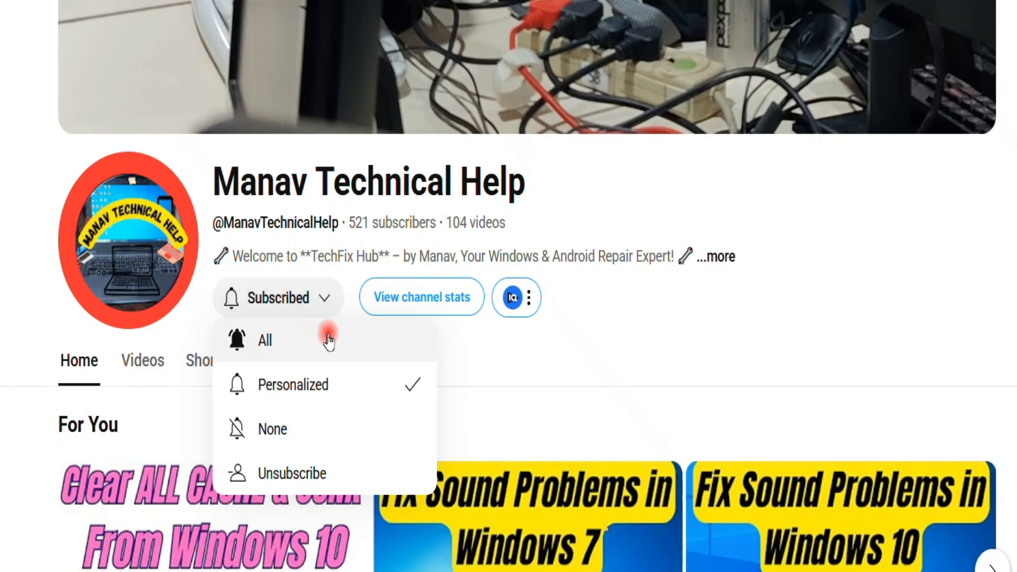
left_click(286, 342)
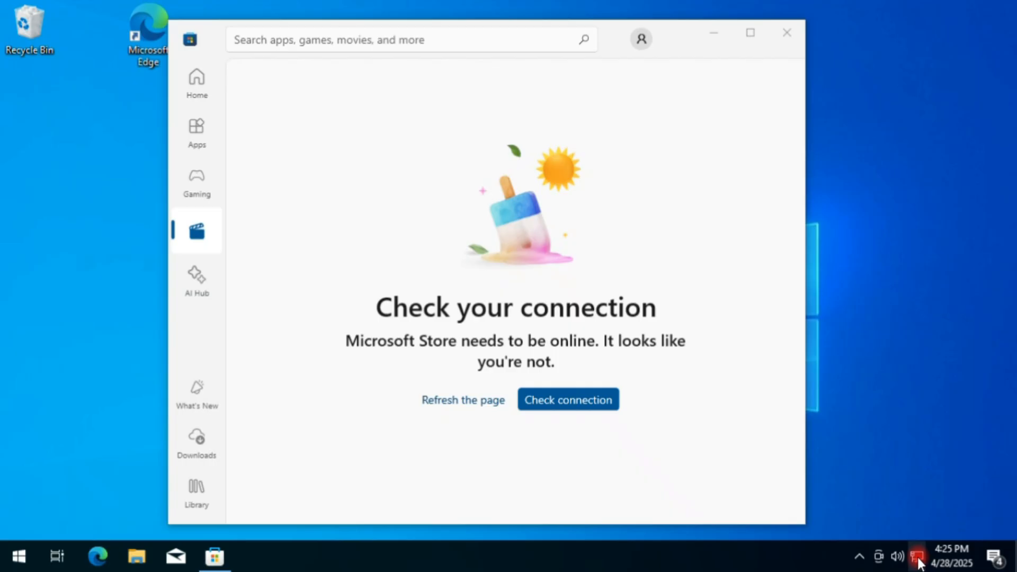
Open the Control Panel by running the command "control" from the Windows Run dialog.
mouse_move(920, 558)
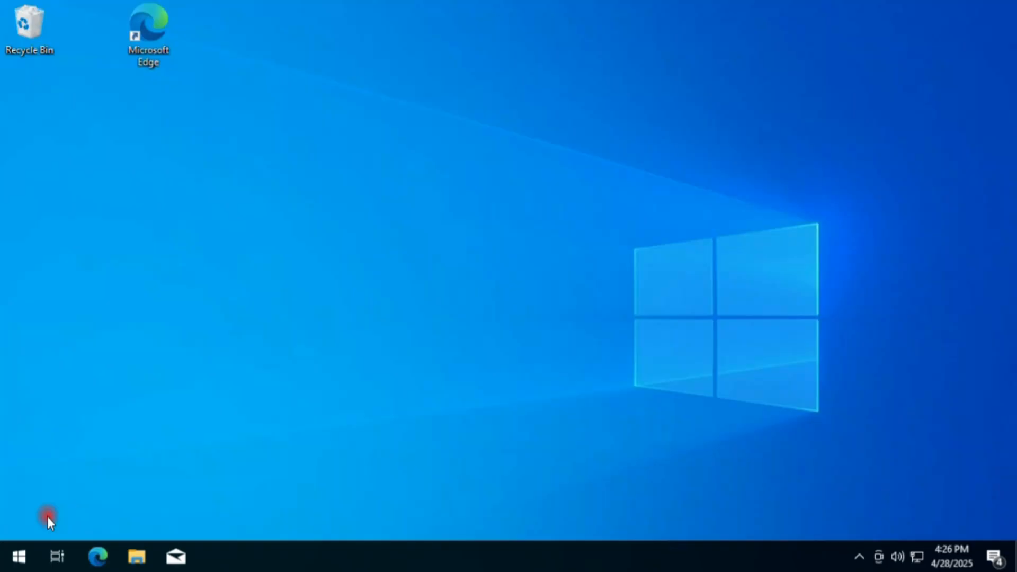
right_click(21, 555)
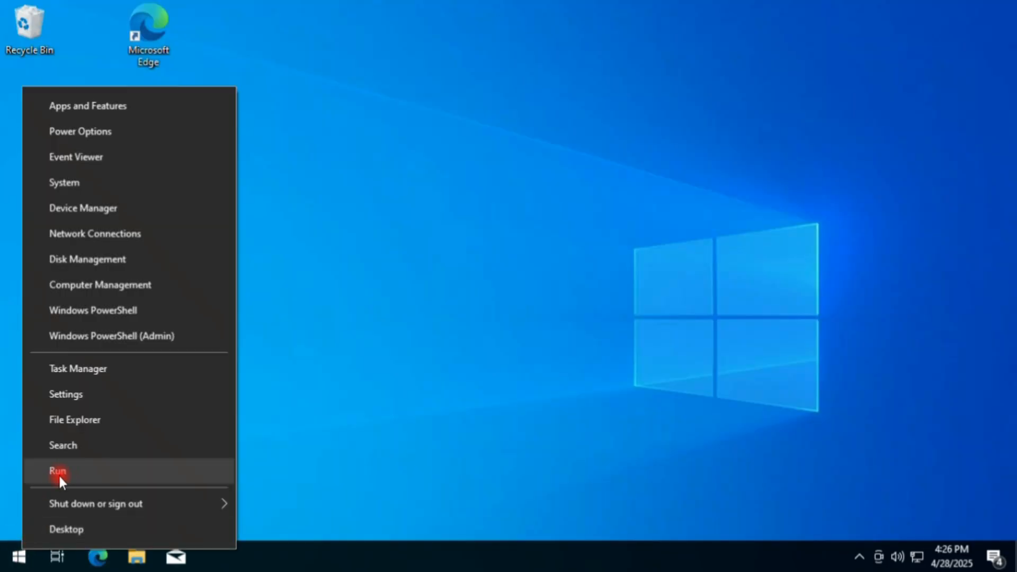
left_click(91, 469)
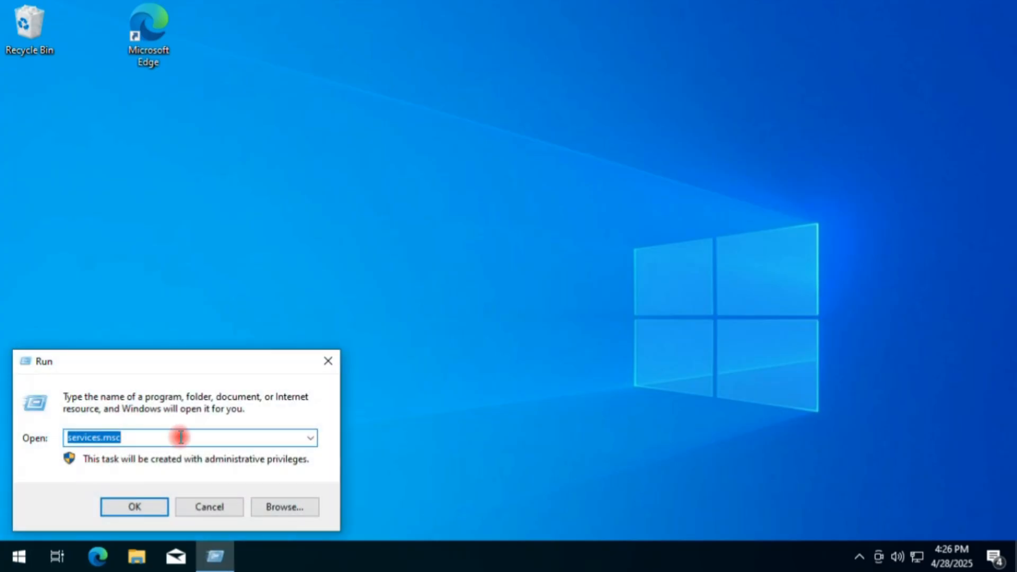
type("control")
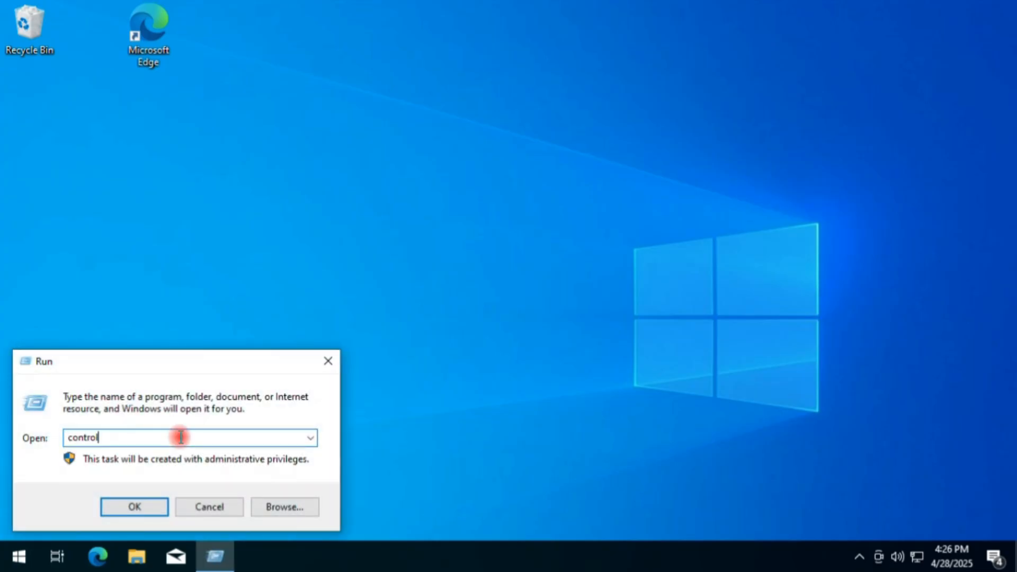
left_click(131, 511)
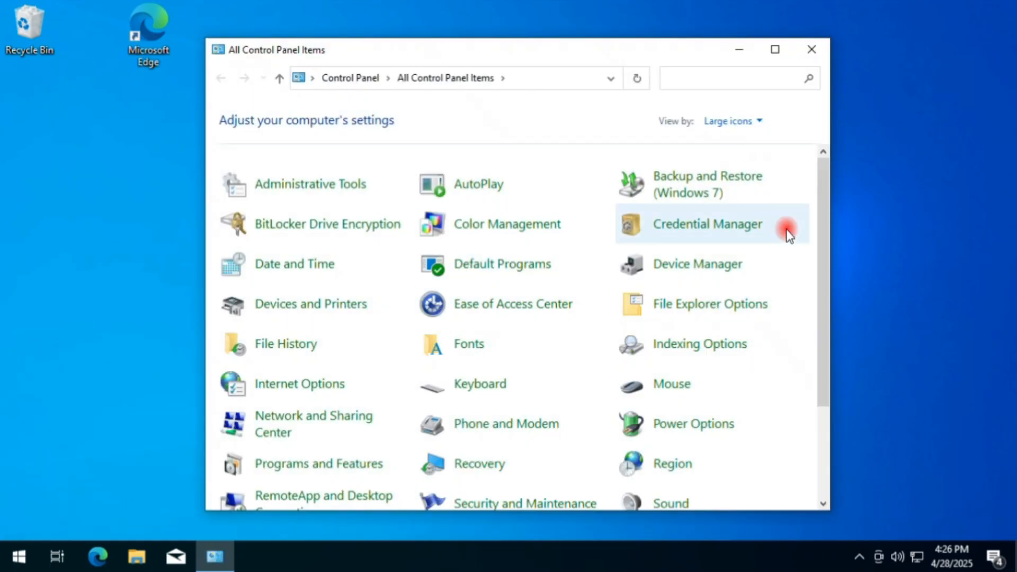
Maximize the Control Panel window and show its items as large icons.
left_click(775, 50)
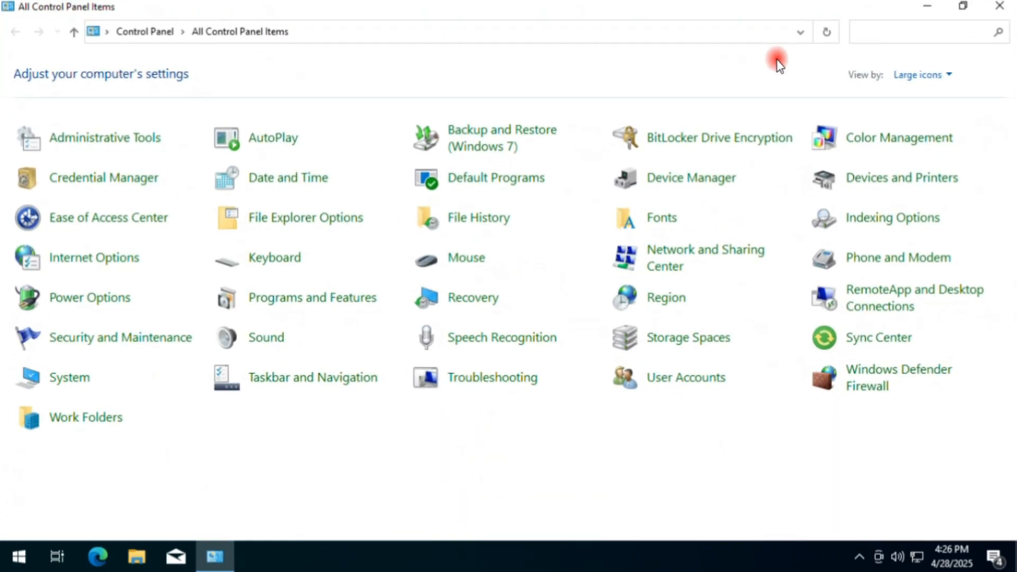
left_click(938, 75)
left_click(954, 119)
Confirm Windows Defender Firewall as turned off for both private and public networks, and return to the full Control Panel list.
left_click(892, 383)
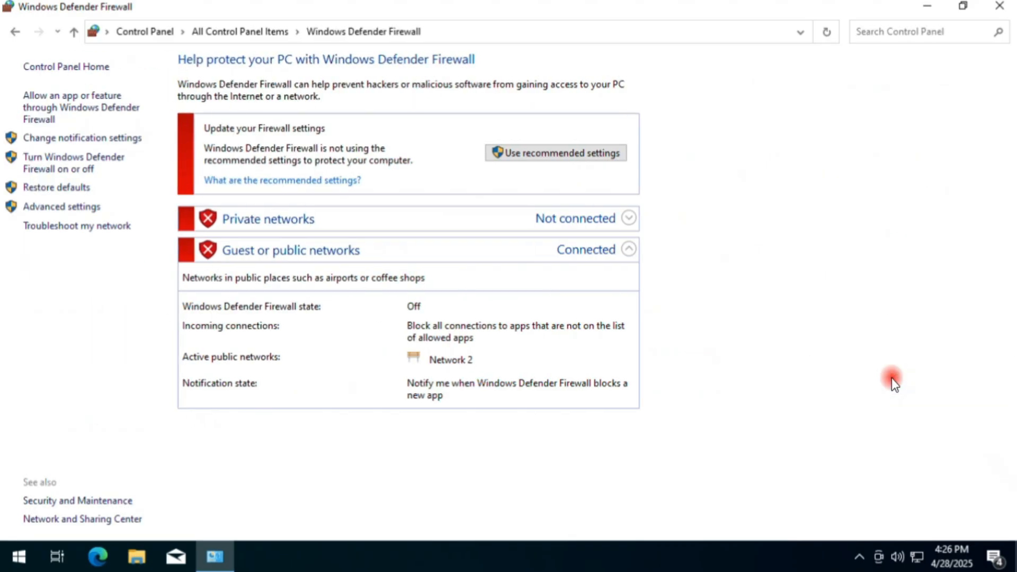
left_click(98, 166)
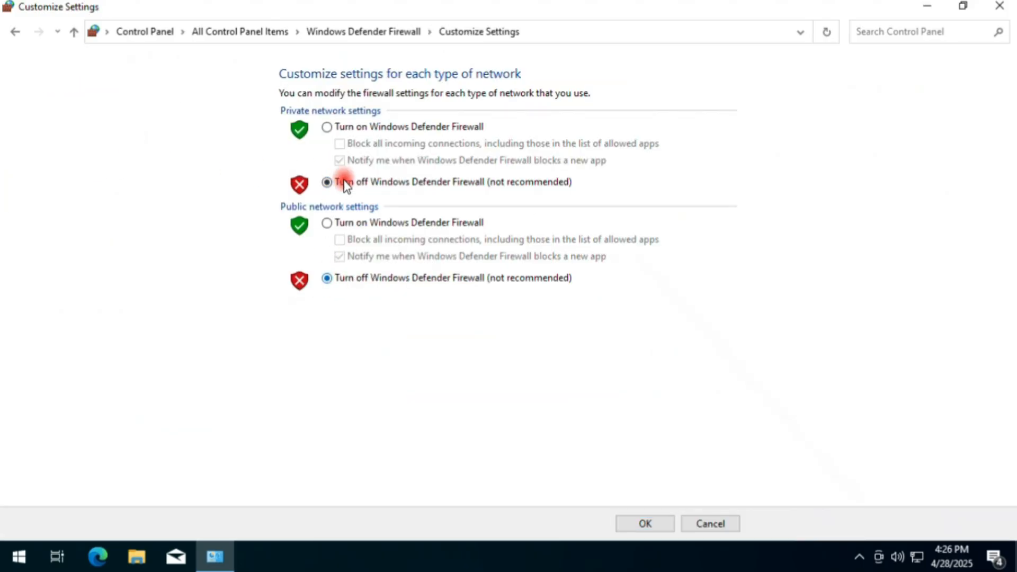
left_click(646, 525)
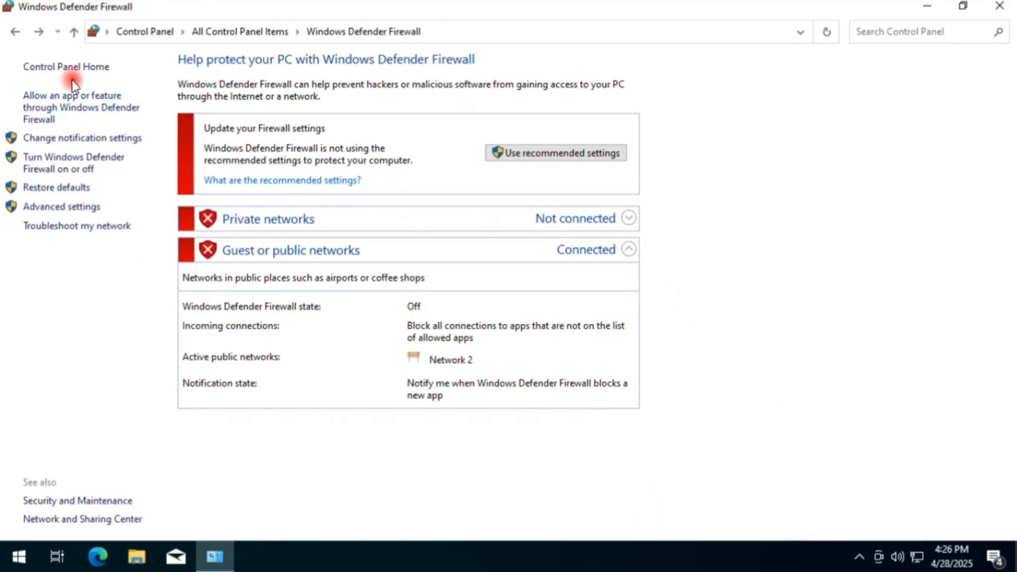
left_click(12, 35)
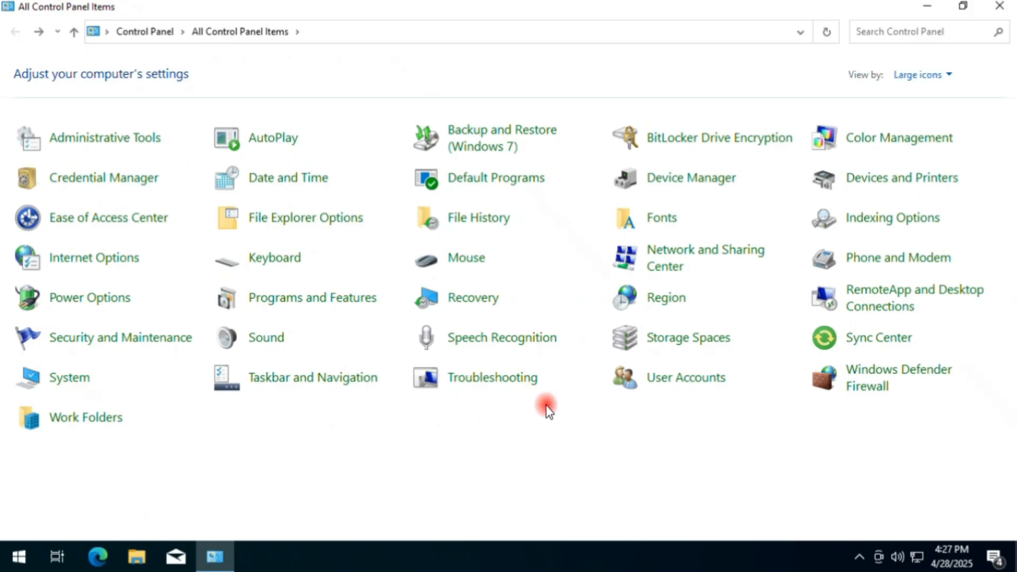
Open the Date and Time settings and confirm the time zone as (UTC+05:30) Chennai, Kolkata, Mumbai, New Delhi.
left_click(277, 188)
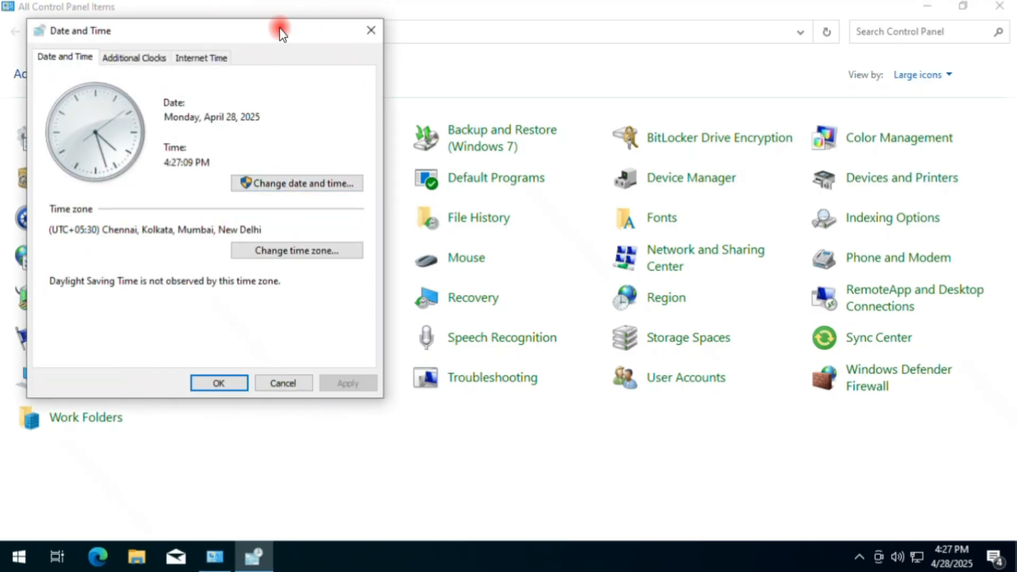
left_click_drag(279, 30, 586, 45)
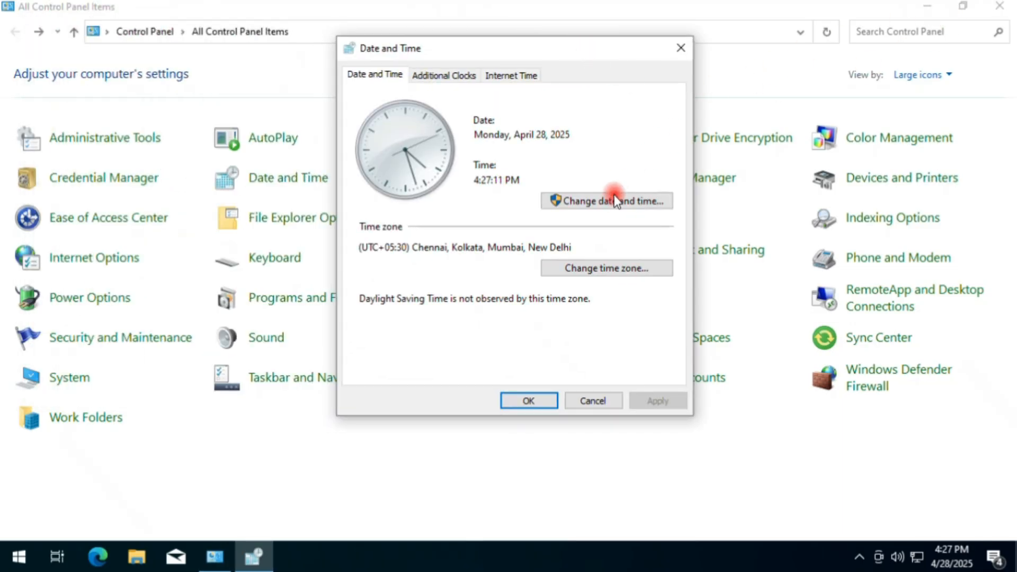
left_click(931, 8)
left_click(614, 280)
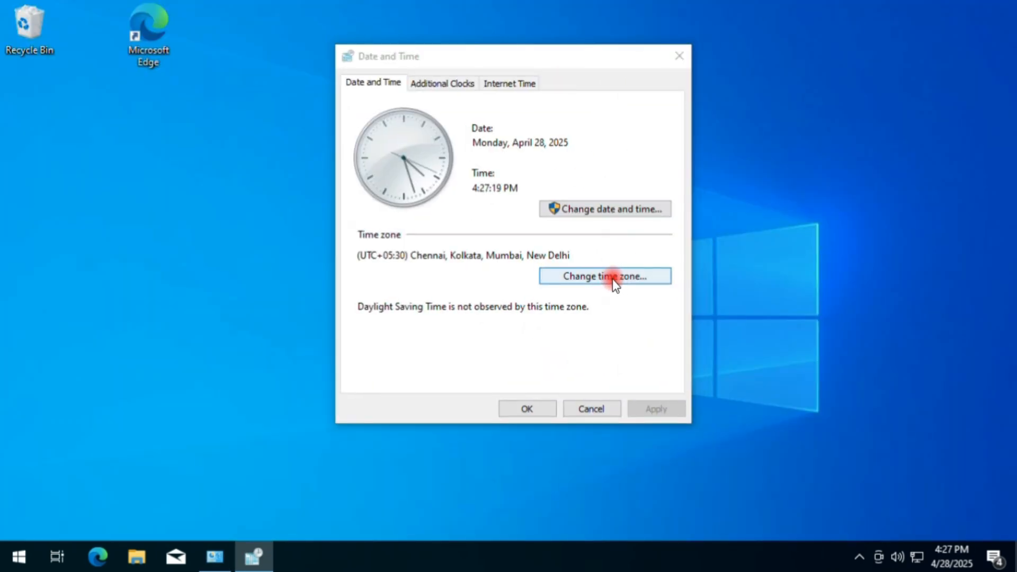
left_click(432, 151)
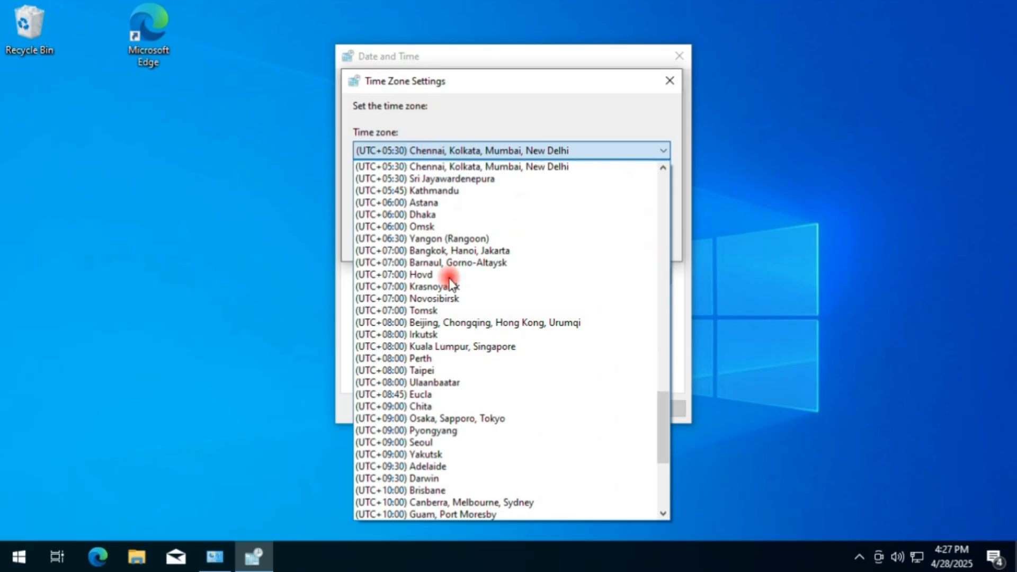
left_click(488, 109)
left_click(574, 240)
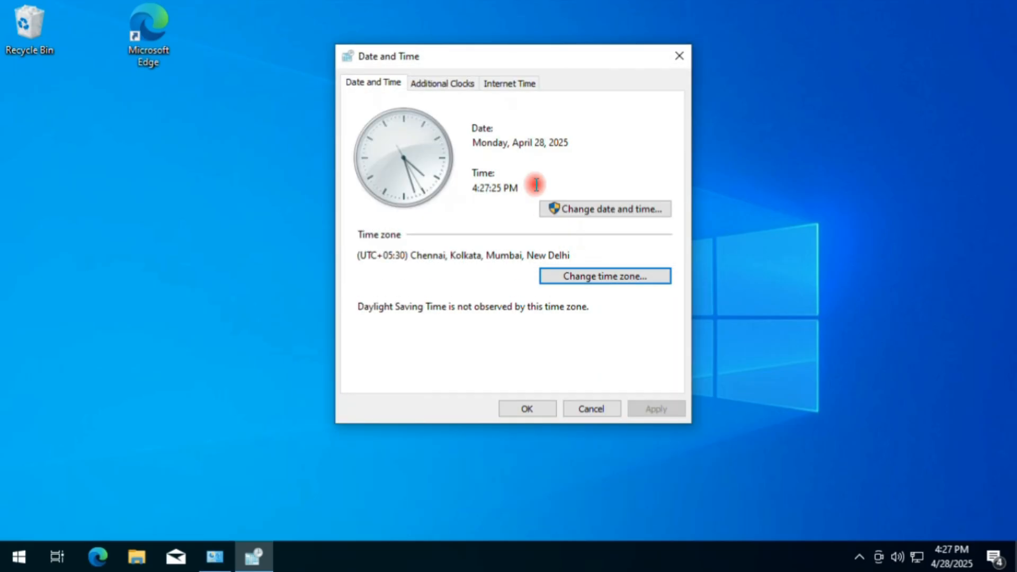
Enable Internet time synchronization with time.windows.com, update the clock immediately, and accept the Date and Time settings.
left_click(516, 82)
left_click(621, 277)
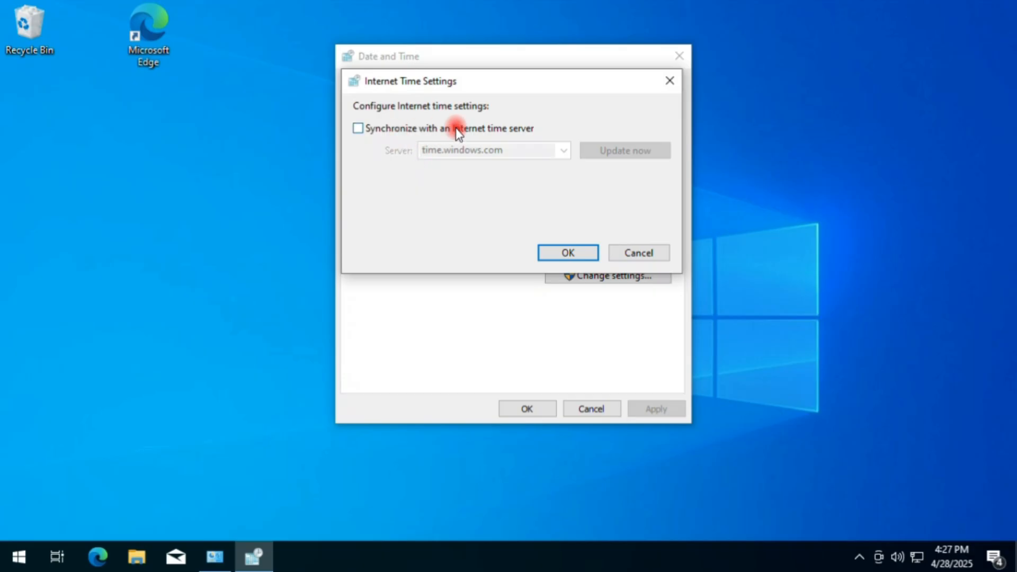
left_click(377, 128)
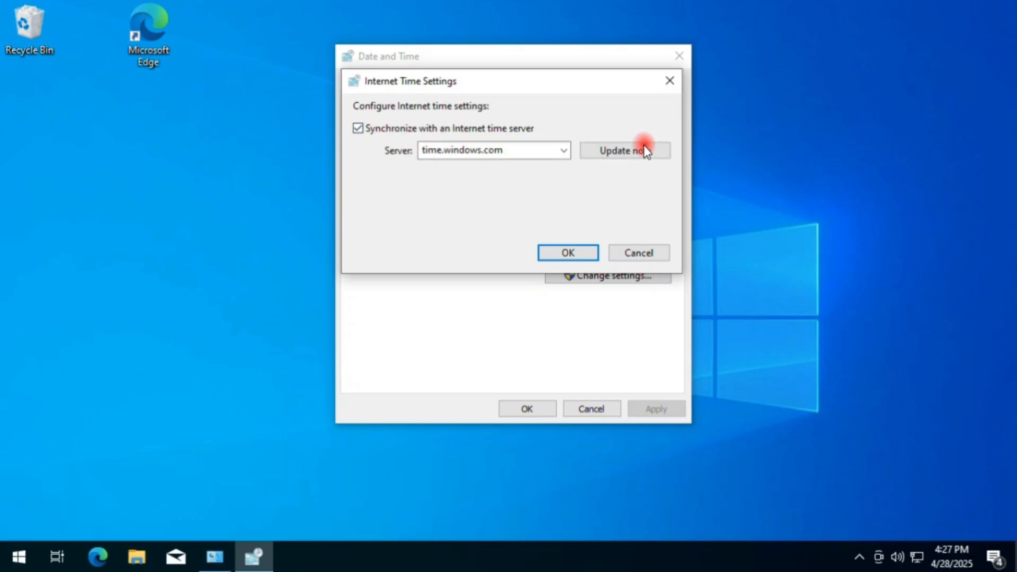
left_click(636, 150)
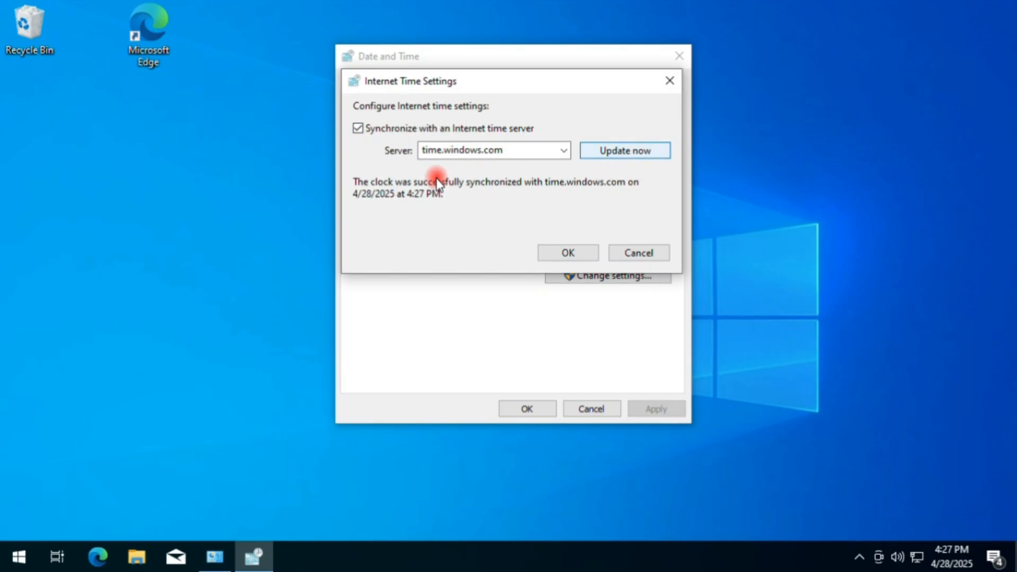
left_click(561, 255)
left_click(524, 407)
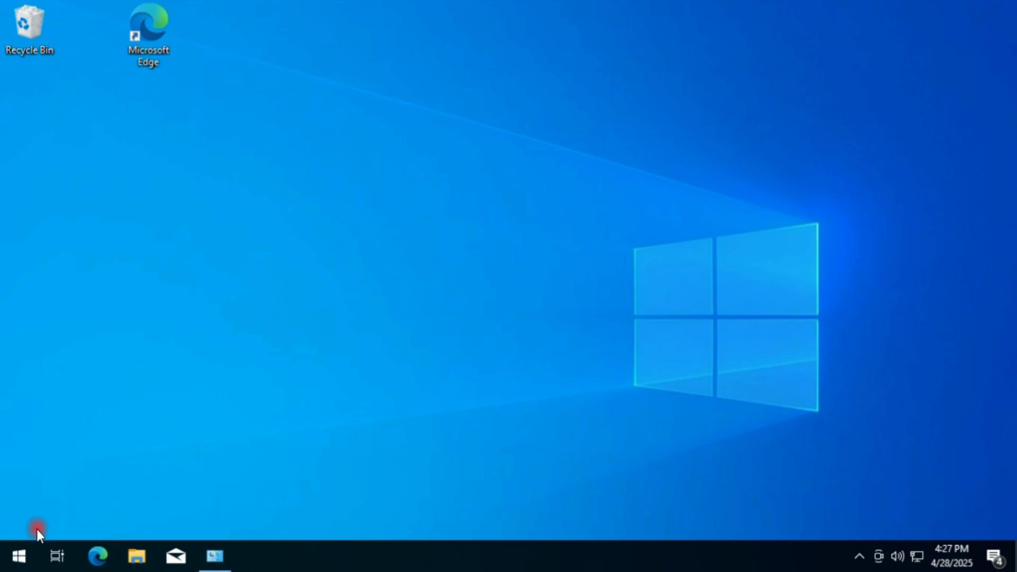
Search Windows for services.msc and run the Services app as administrator.
right_click(19, 556)
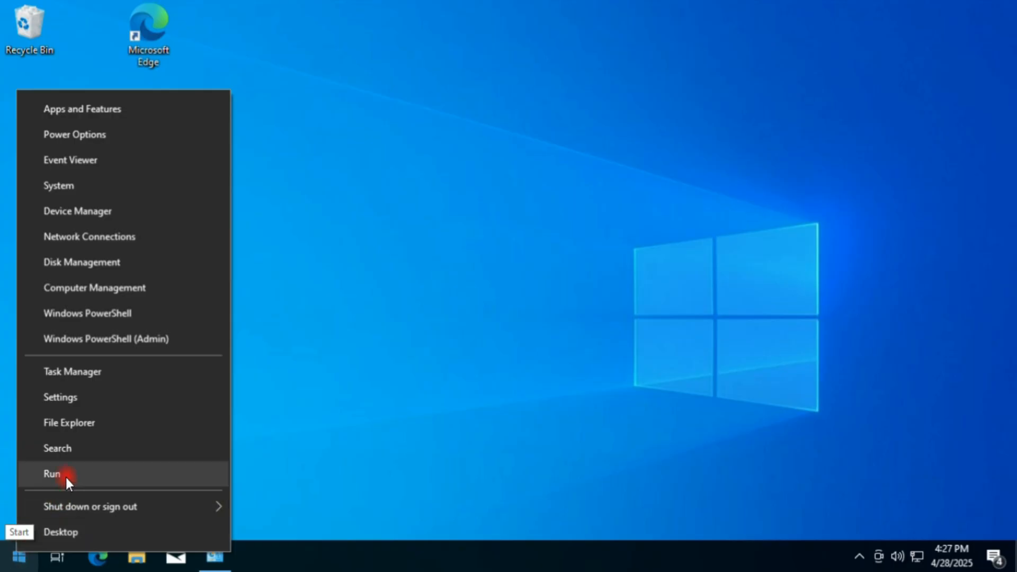
left_click(80, 447)
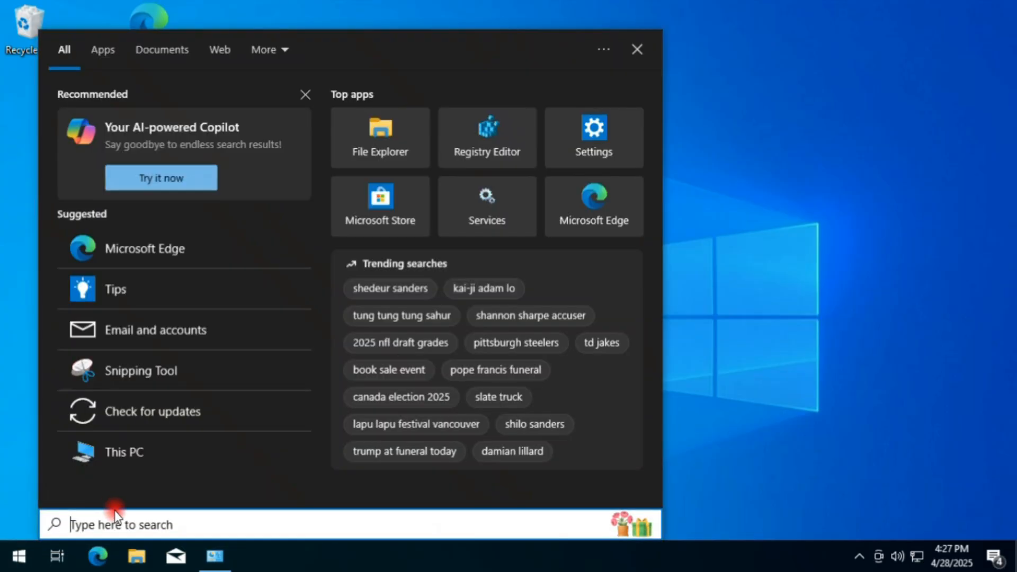
type("ser")
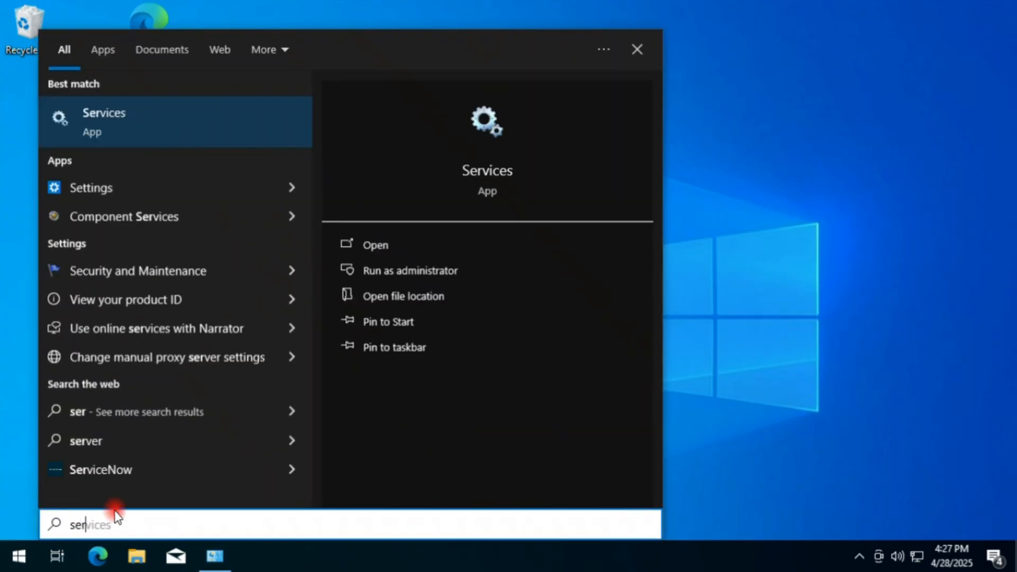
type("vices.")
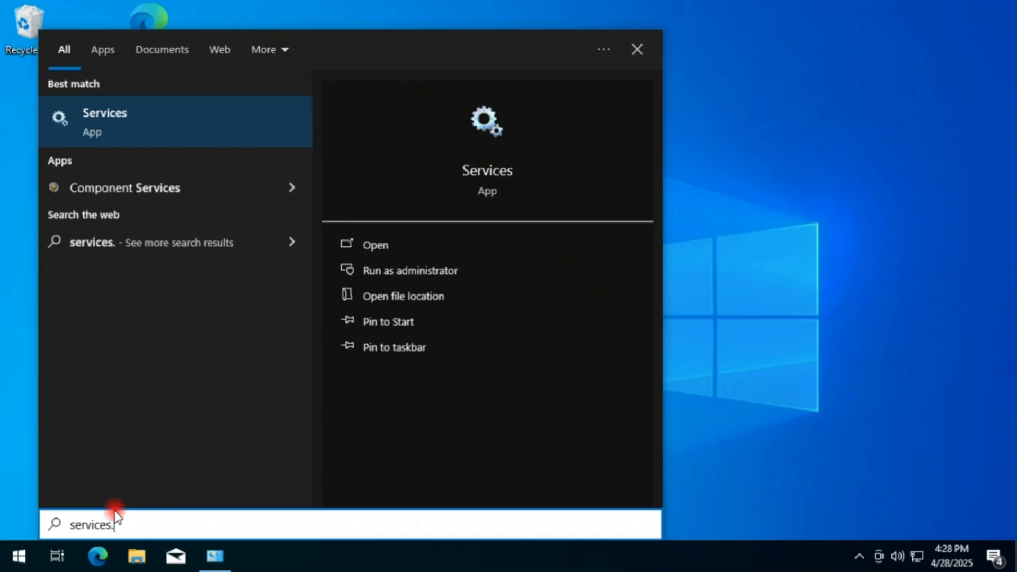
type("msc")
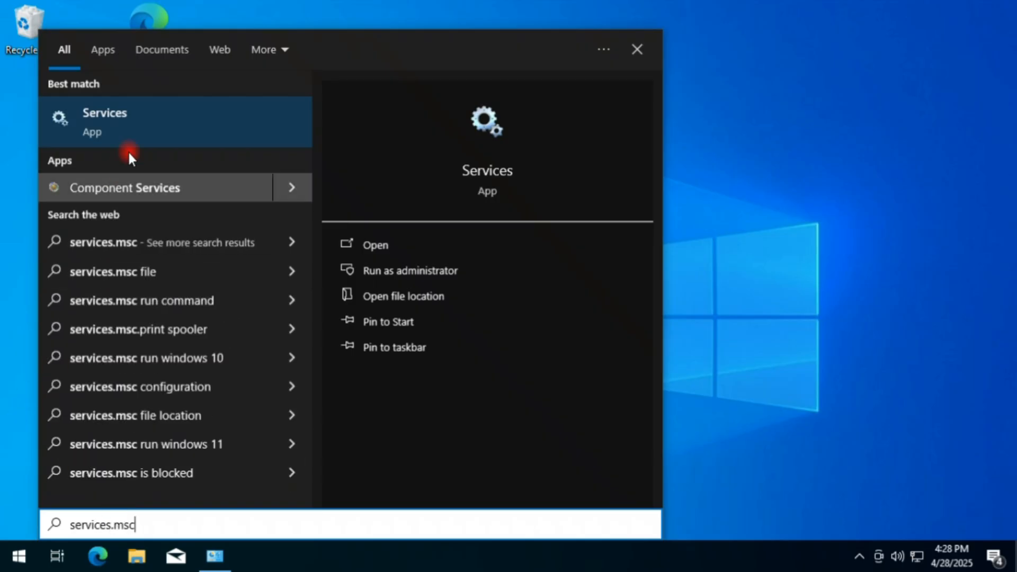
left_click(390, 271)
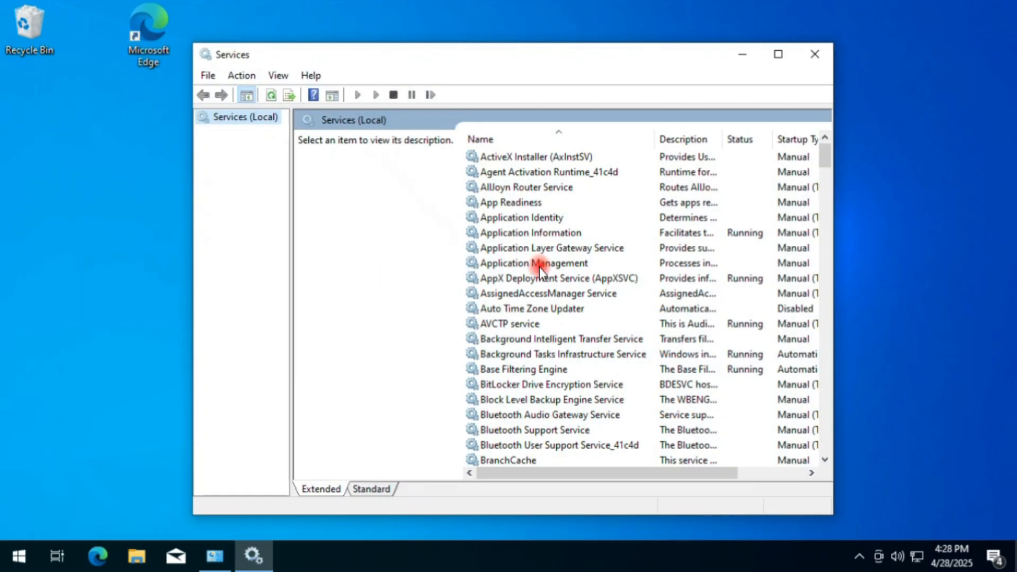
Locate the Windows Update service in the services list and open its properties.
left_click(539, 264)
type("win")
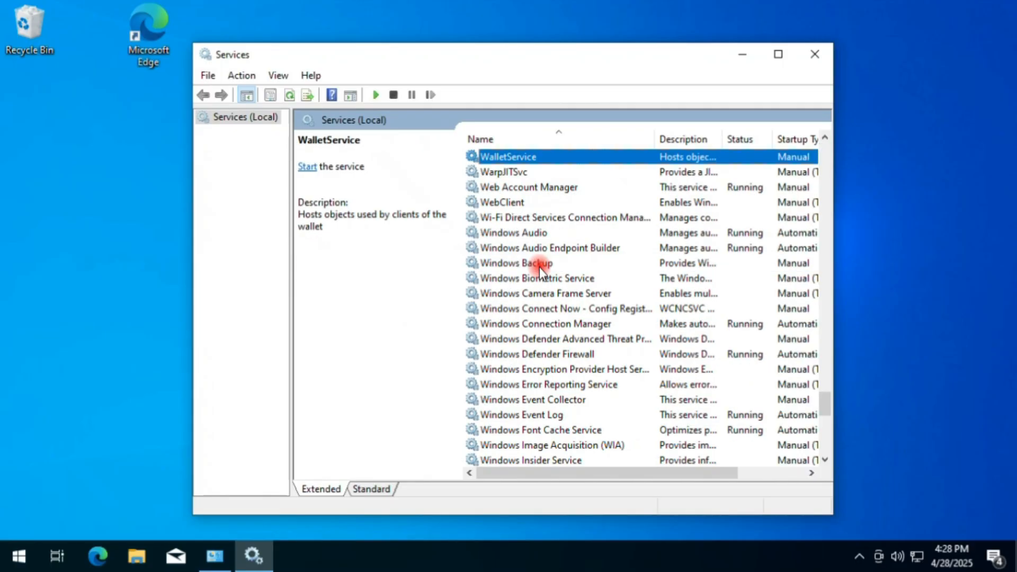
scroll(610, 373, "down", 3)
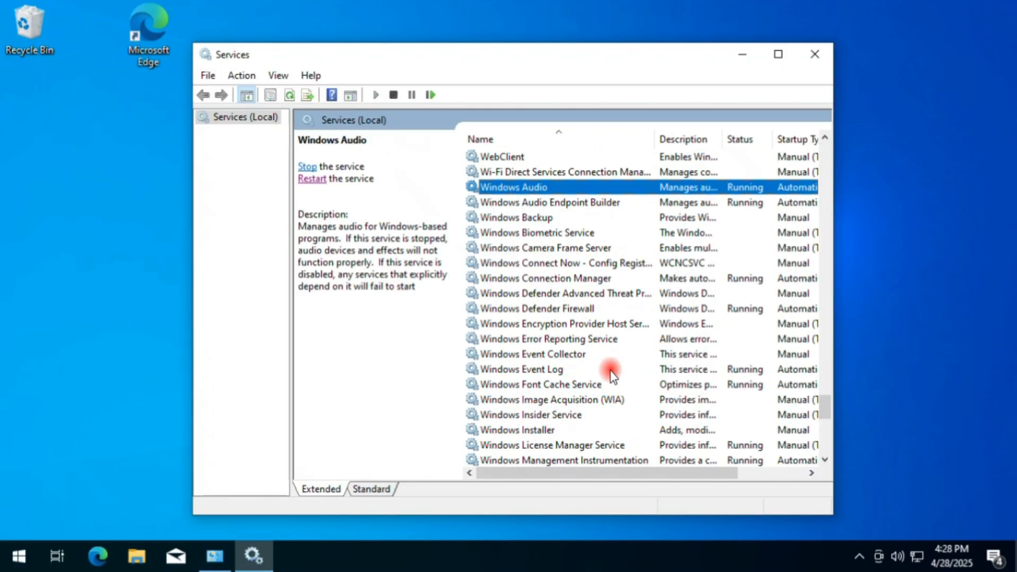
scroll(610, 373, "down", 5)
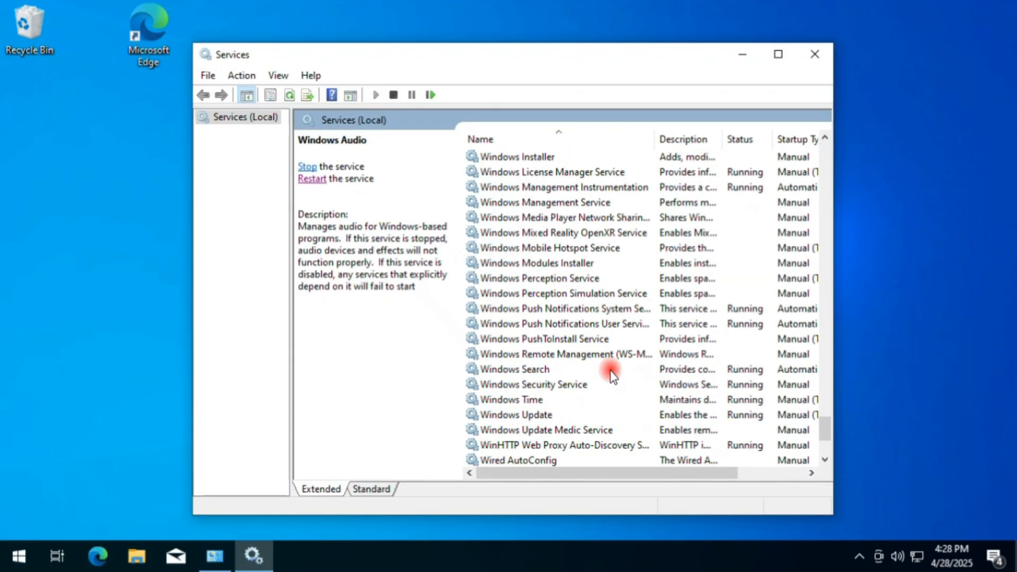
left_click(512, 369)
scroll(638, 374, "down", 1)
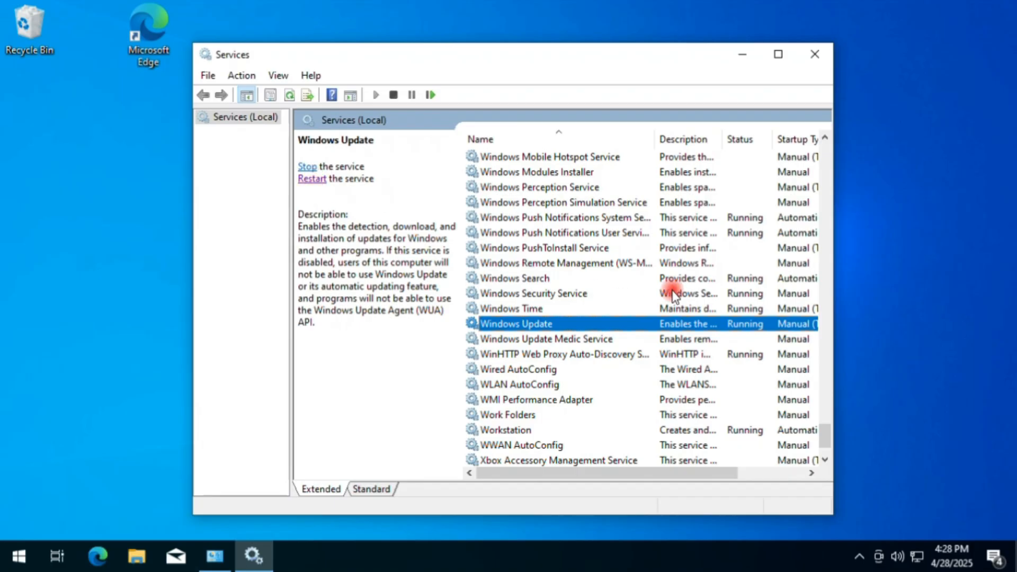
right_click(709, 326)
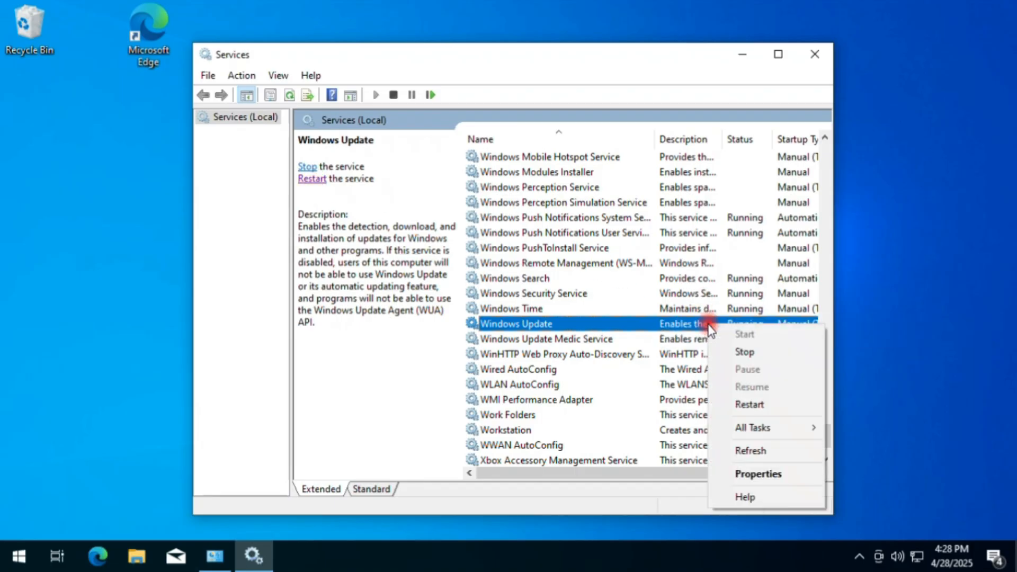
left_click(758, 474)
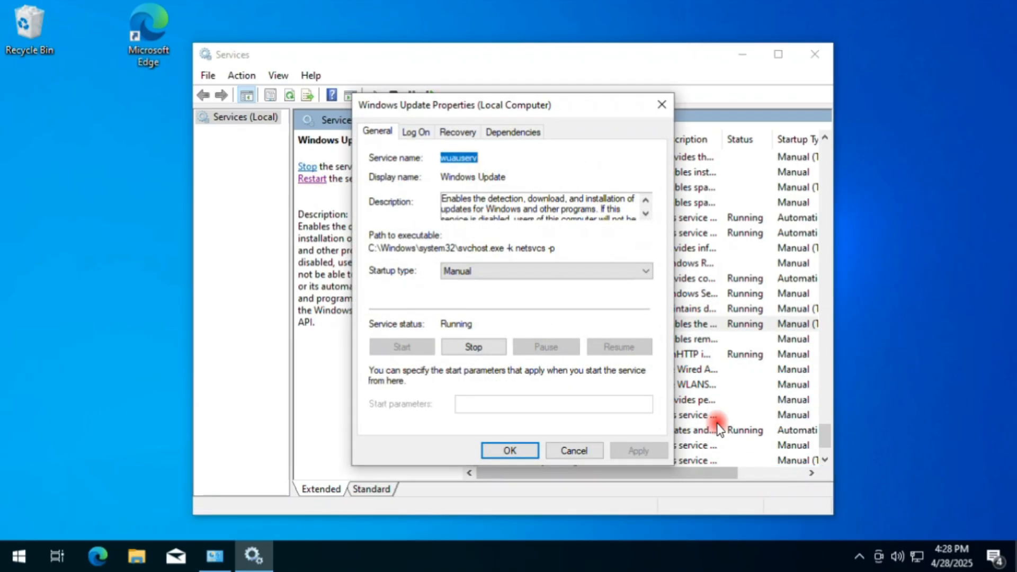
Set the Windows Update startup type to Automatic, apply the change, and restart the service.
left_click(473, 271)
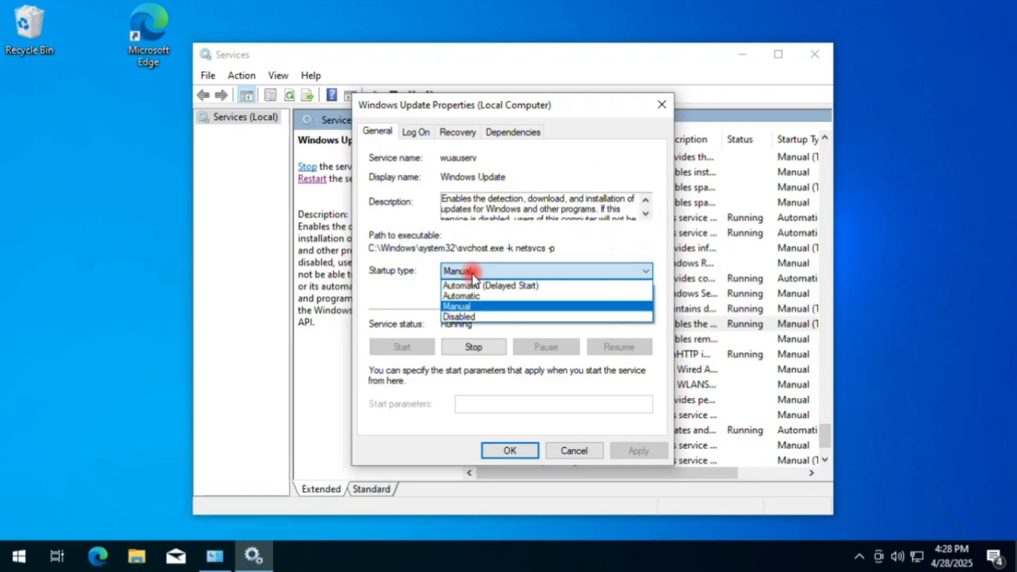
left_click(479, 296)
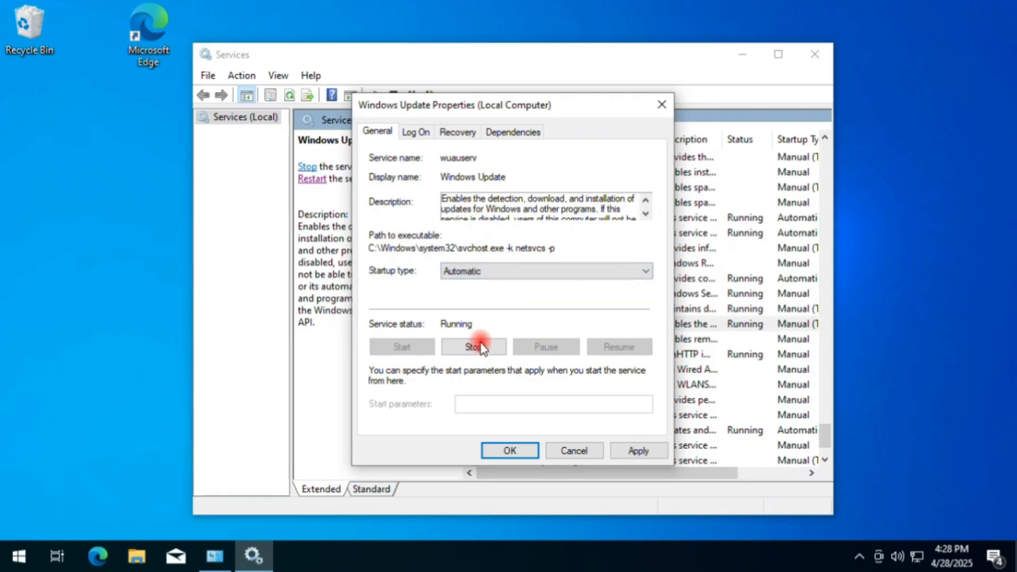
left_click(647, 449)
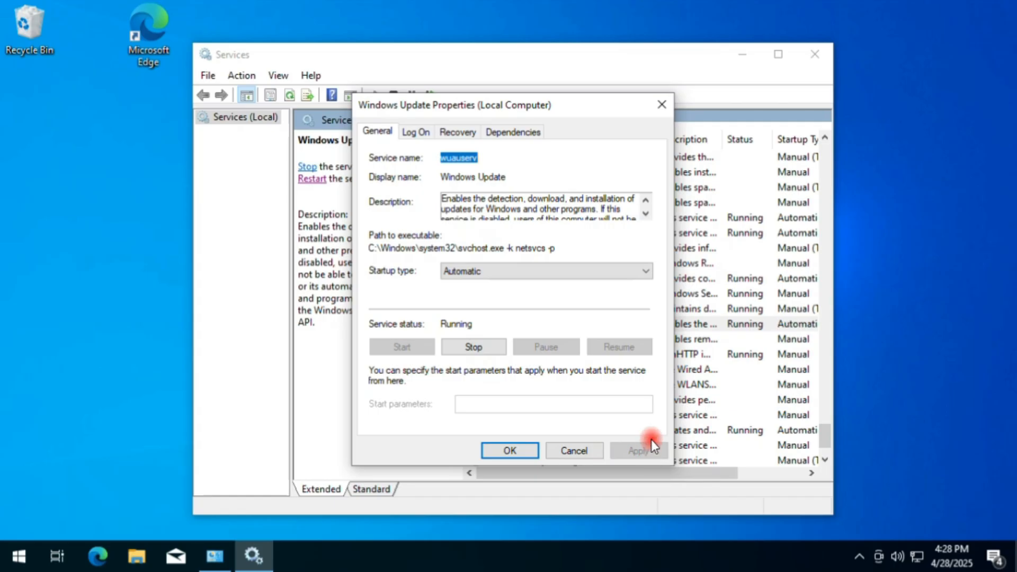
left_click(506, 449)
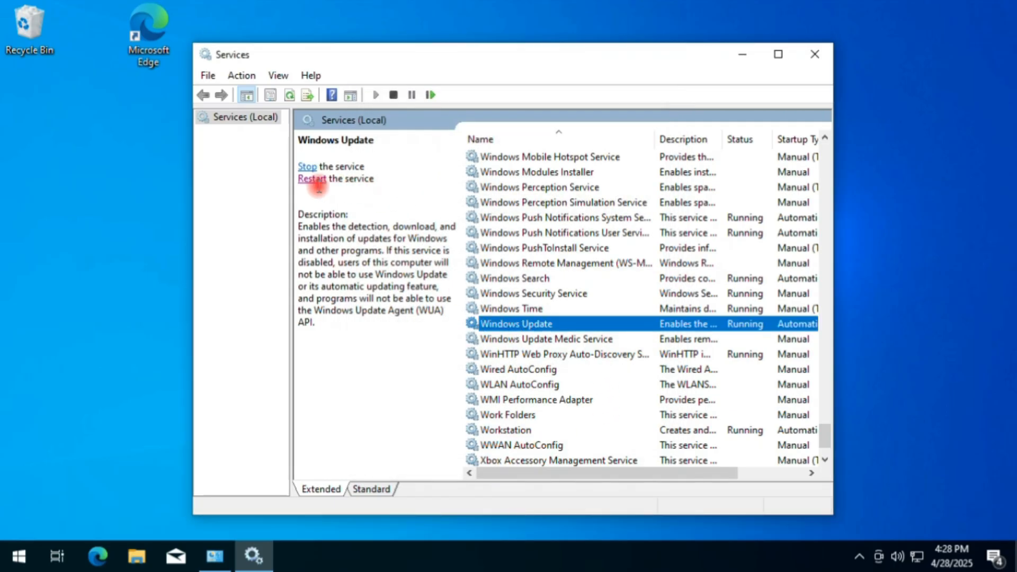
left_click(310, 180)
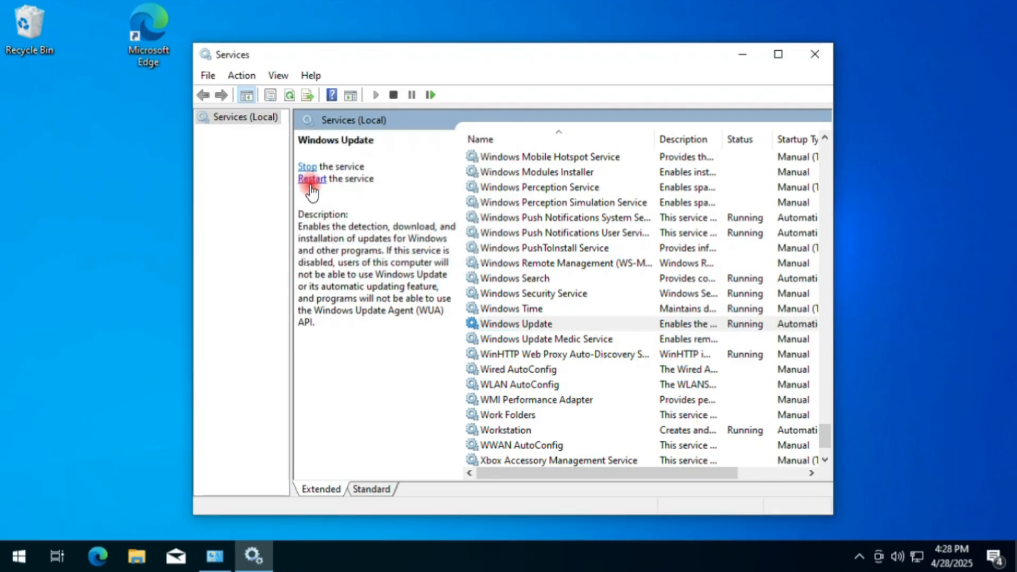
Locate the Microsoft Store Install Service in the services list and open its properties.
scroll(649, 387, "down", 2)
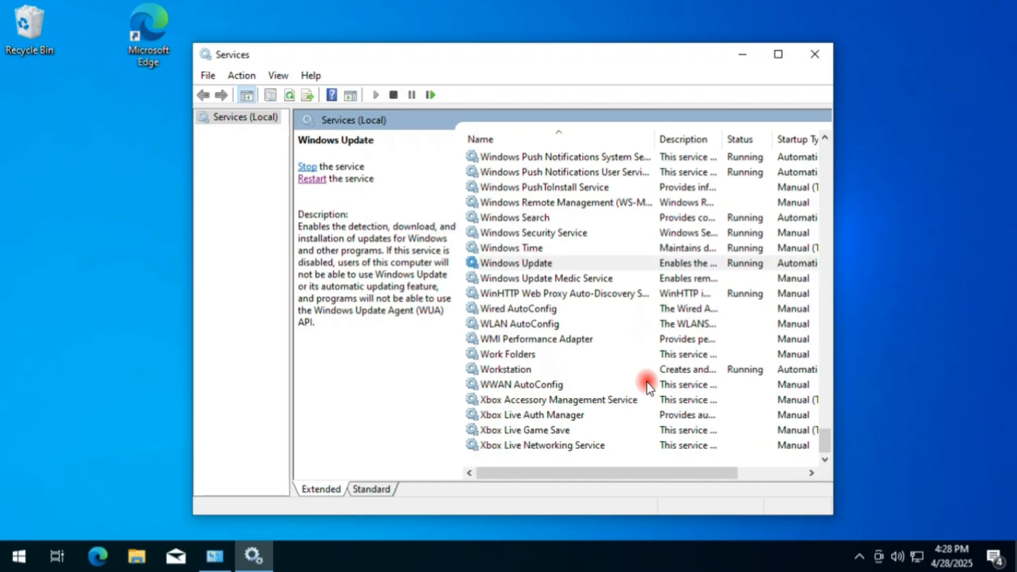
scroll(649, 386, "up", 14)
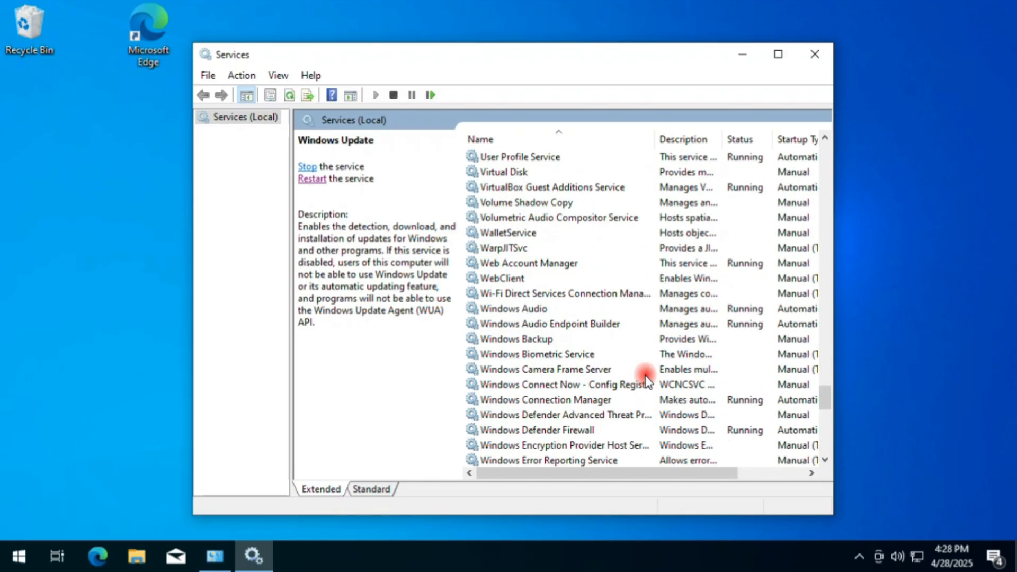
scroll(646, 380, "up", 20)
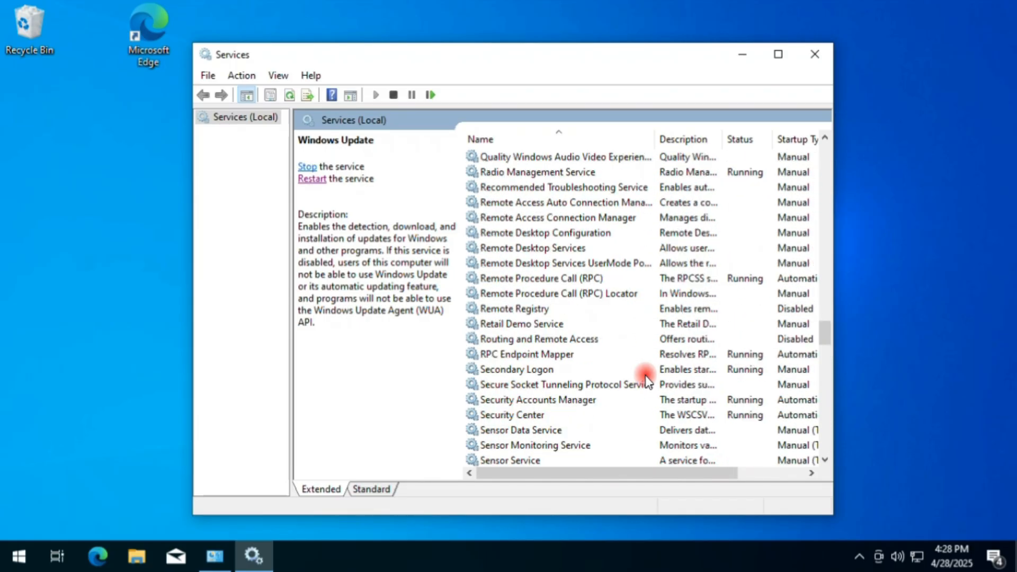
scroll(644, 377, "up", 12)
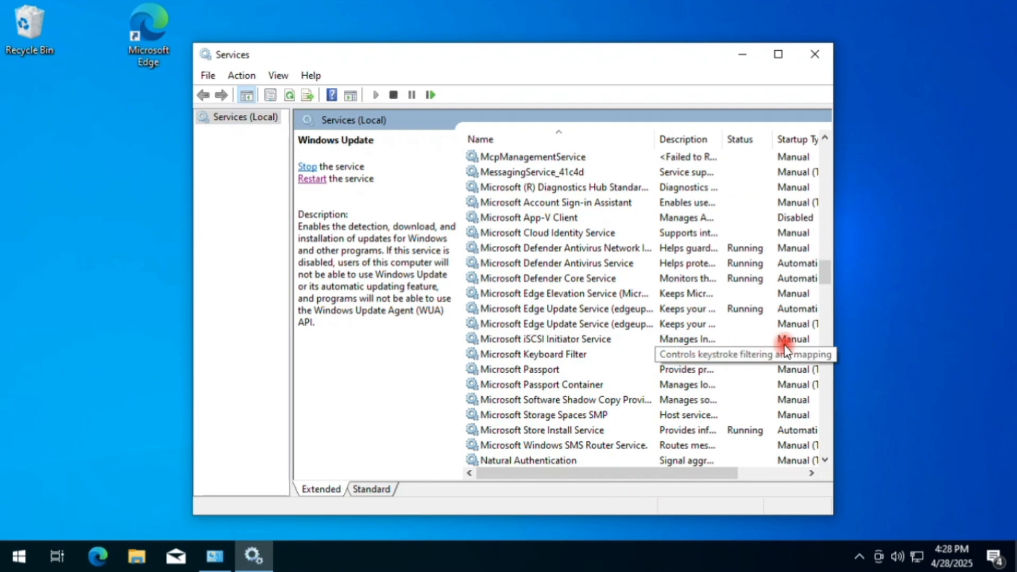
left_click(587, 431)
scroll(582, 387, "down", 3)
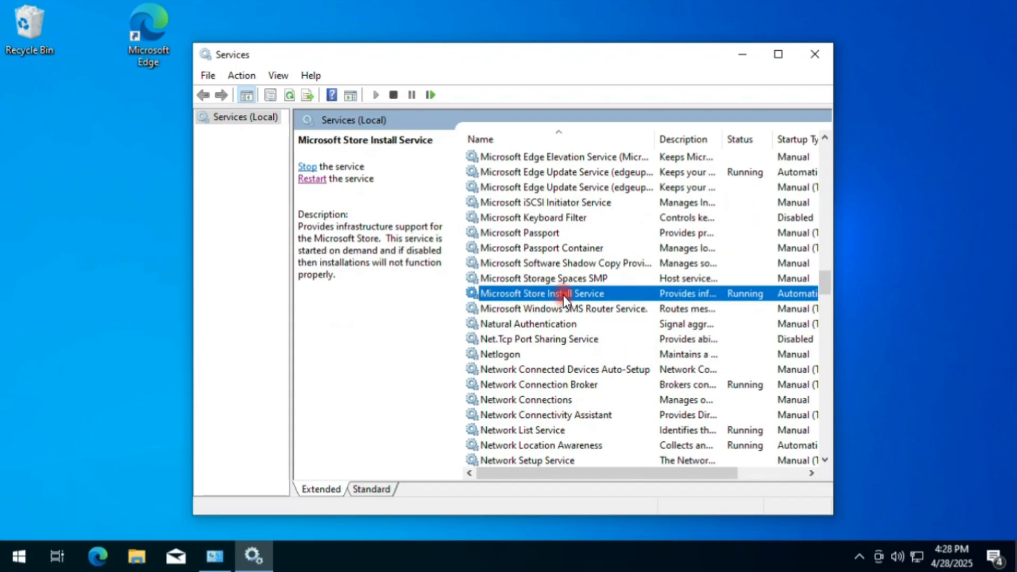
right_click(627, 294)
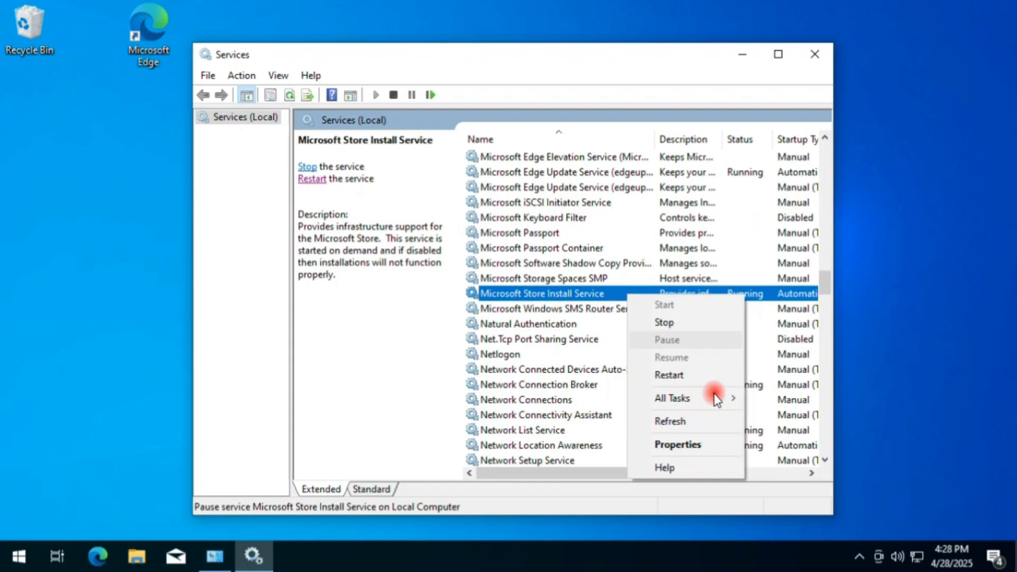
left_click(675, 444)
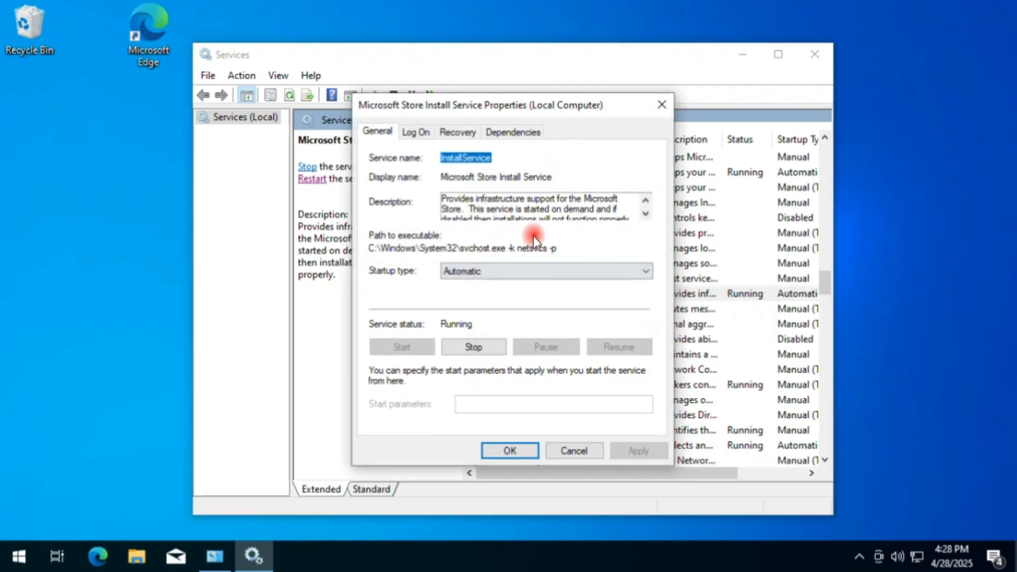
Confirm the Microsoft Store Install Service startup type as Automatic and restart the service.
left_click(492, 271)
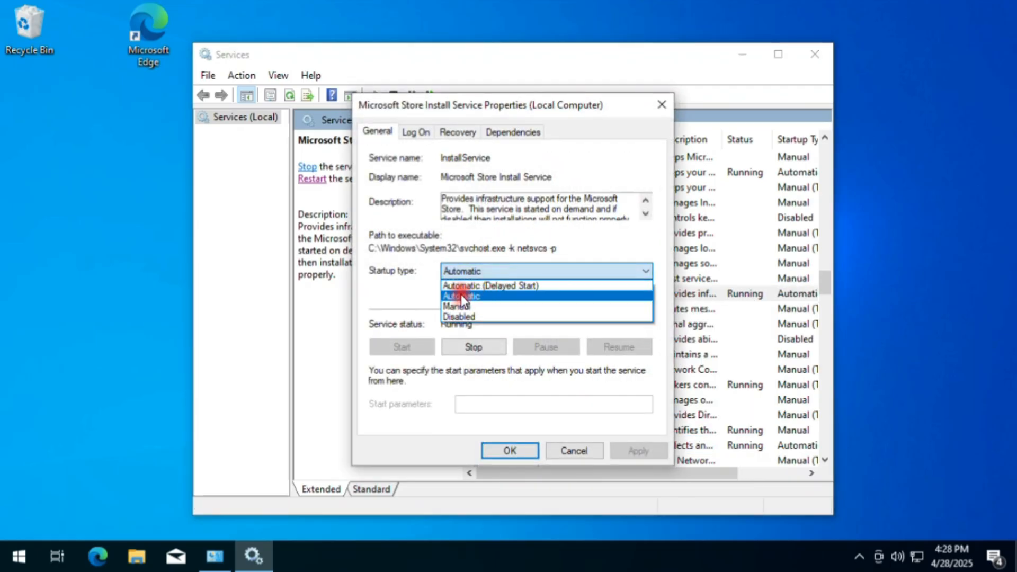
left_click(461, 295)
left_click(634, 451)
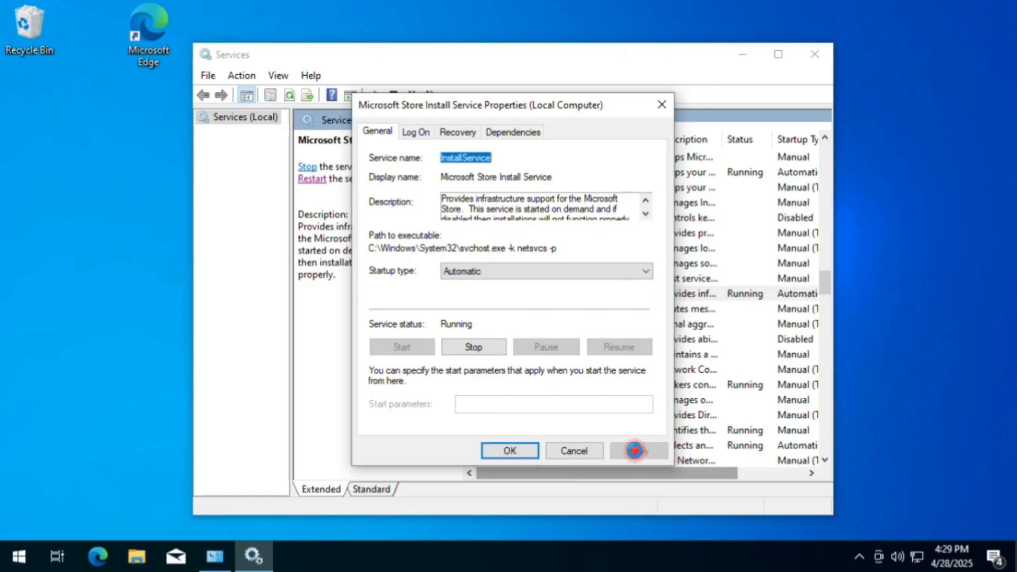
left_click(506, 449)
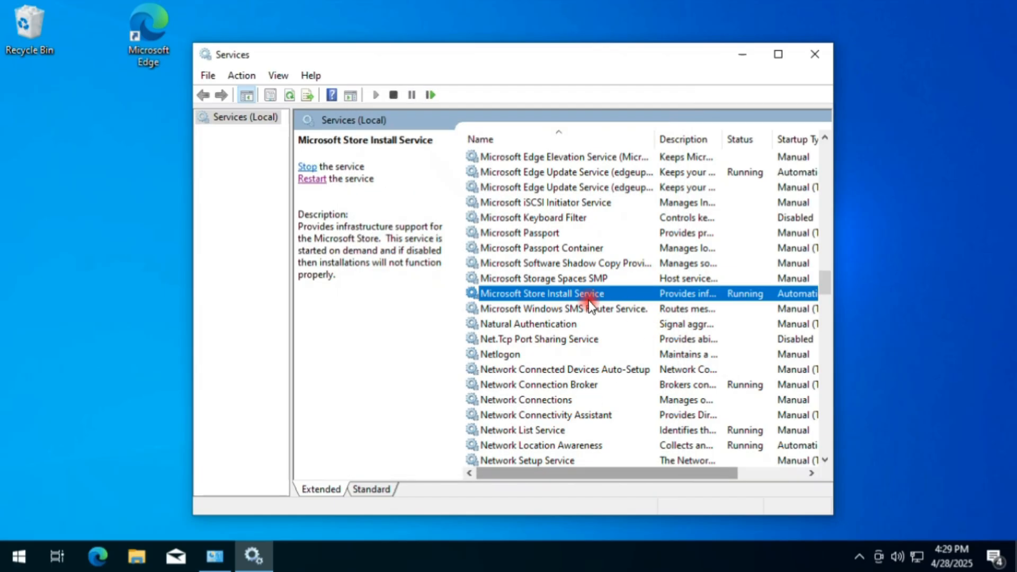
left_click(314, 180)
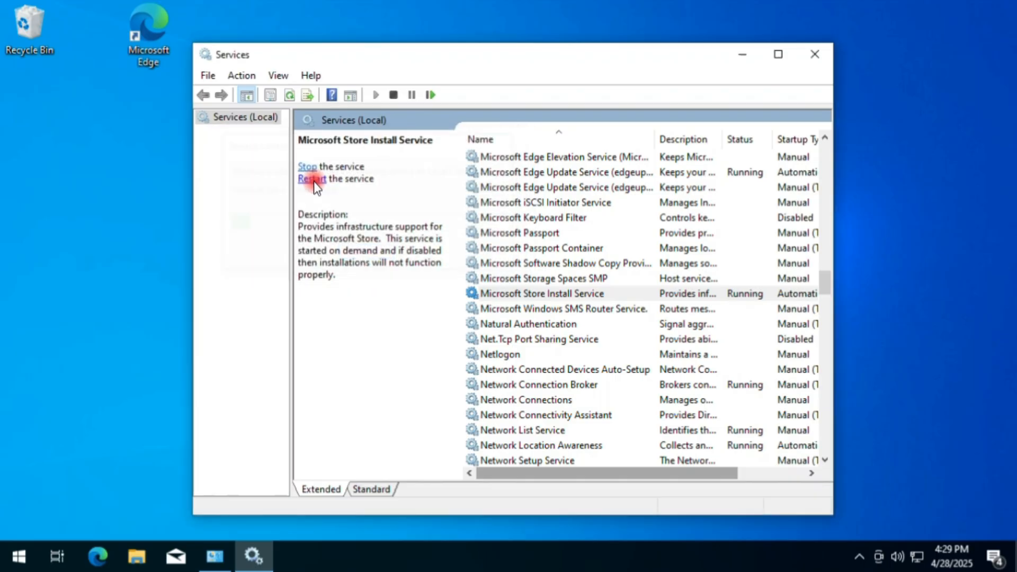
Set the Background Intelligent Transfer Service to start automatically, get it running, and restart it.
left_click(527, 262)
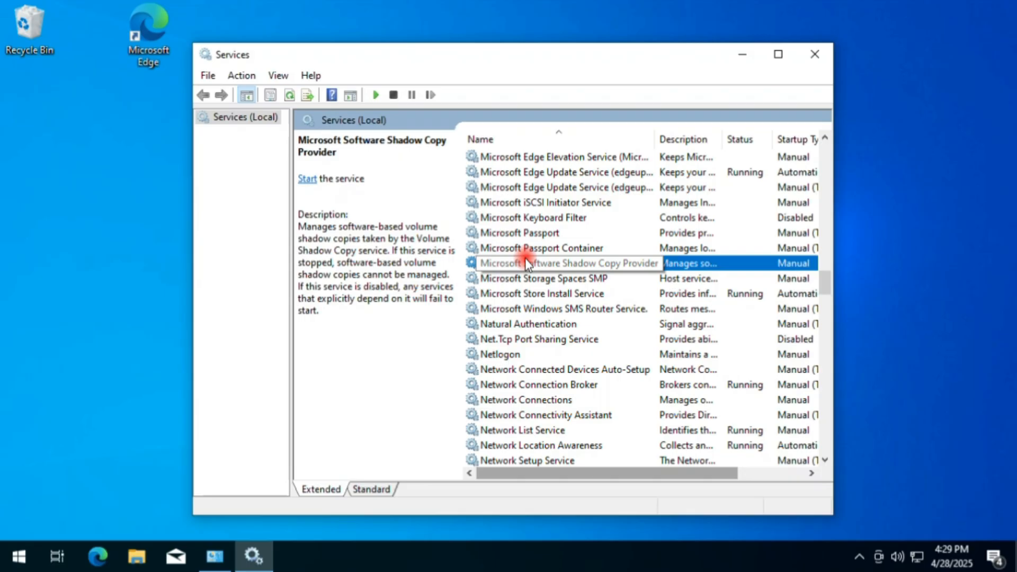
key("b")
scroll(581, 234, "up", 2)
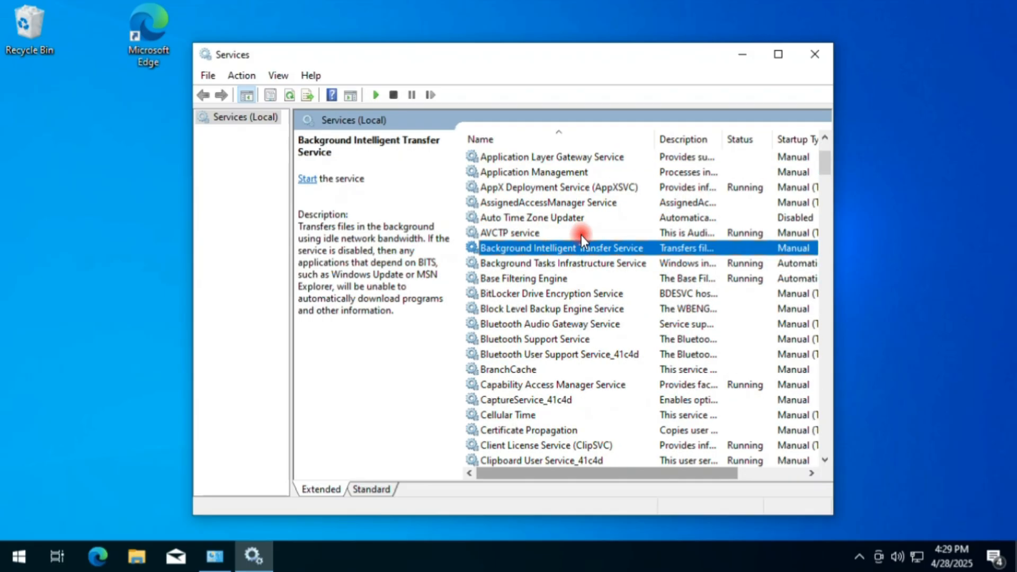
left_click(522, 262)
left_click(491, 249)
right_click(571, 247)
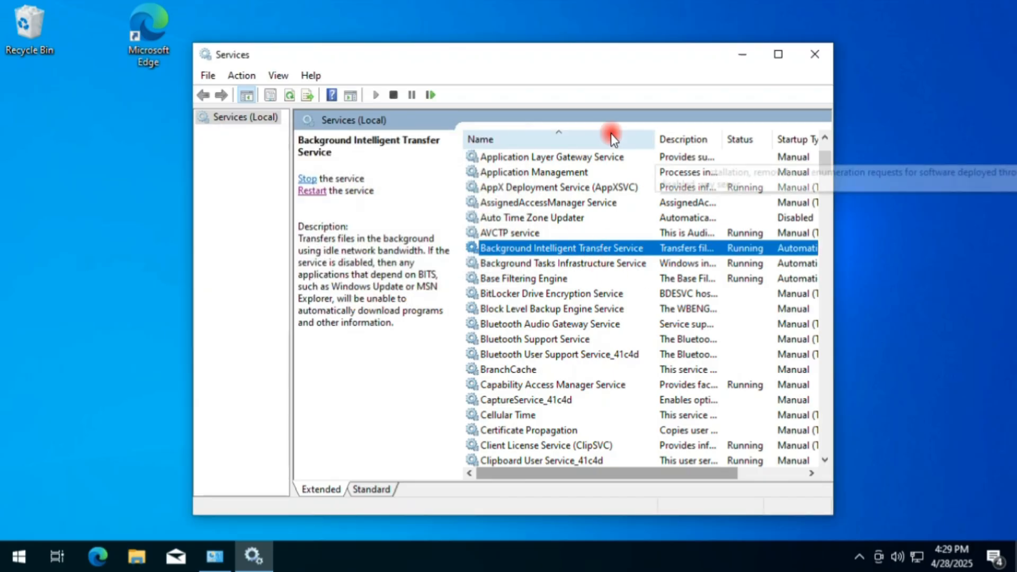
left_click(309, 191)
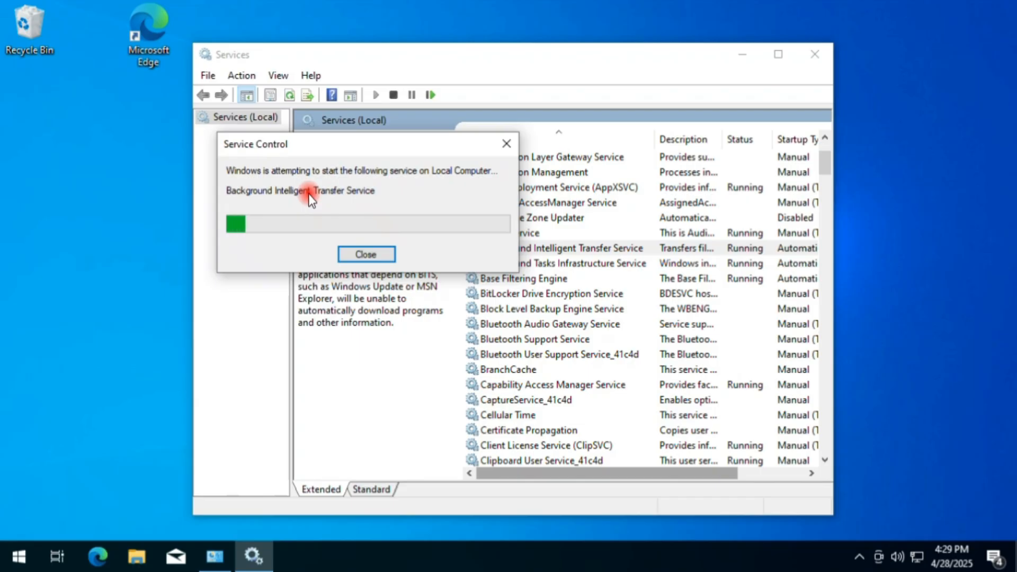
Close the Services window and open the Apps & features page in Windows Settings.
left_click(822, 55)
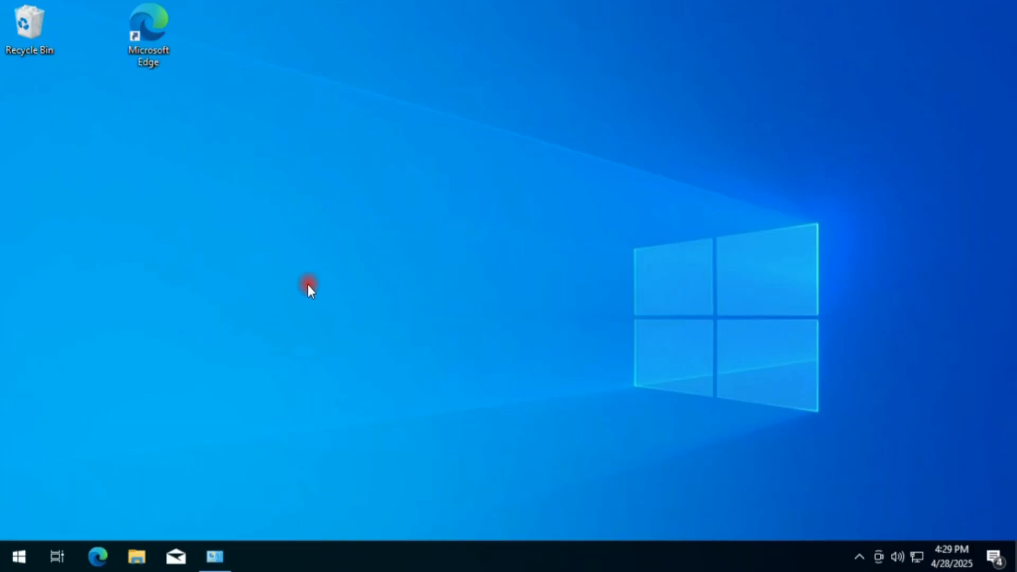
left_click(20, 556)
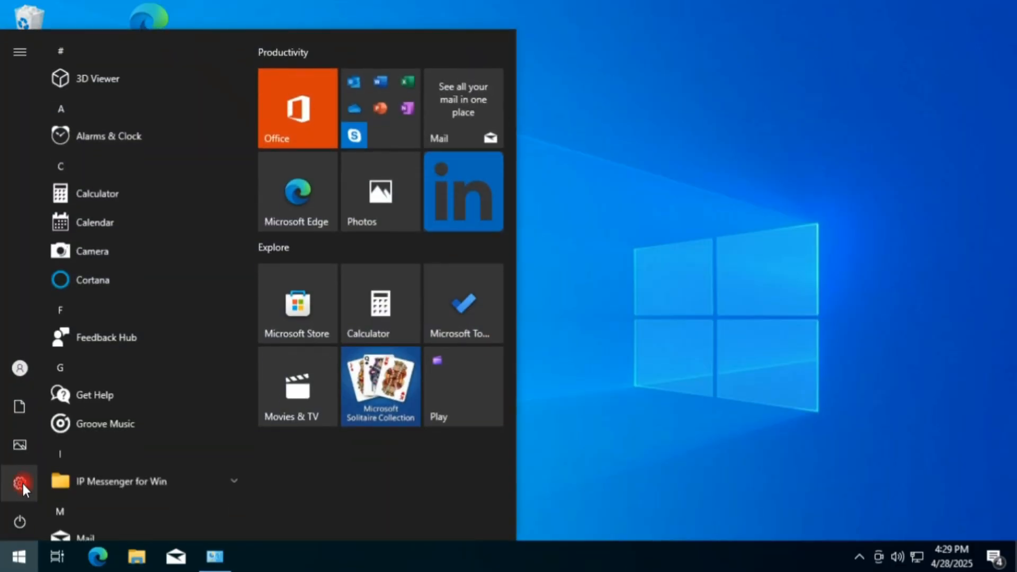
left_click(31, 483)
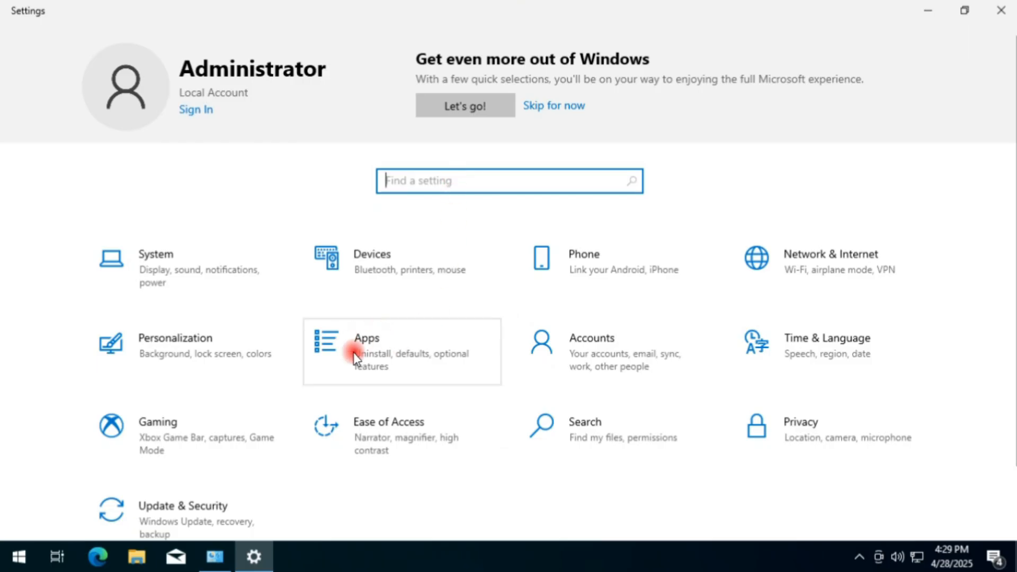
left_click(384, 358)
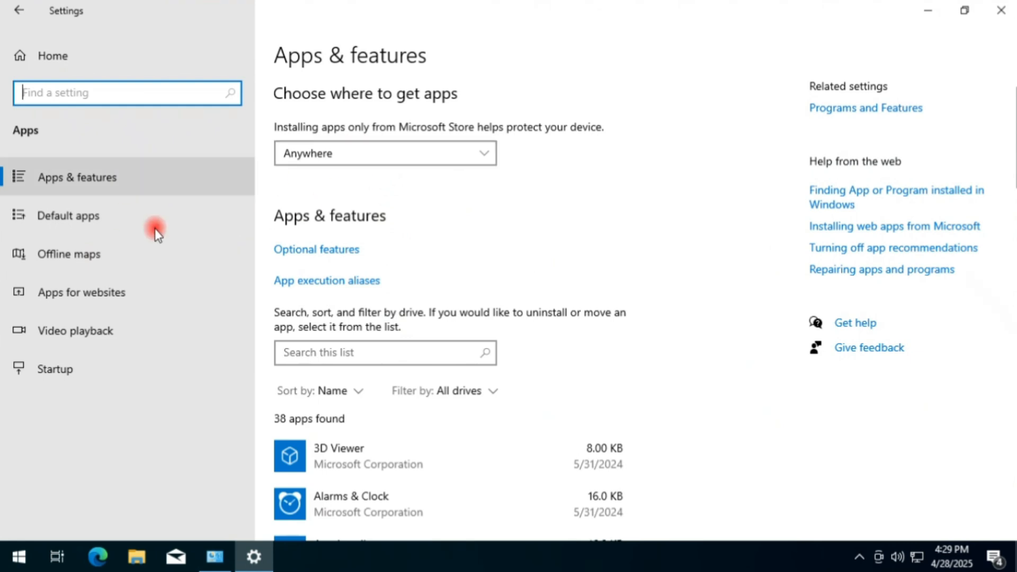
left_click(60, 180)
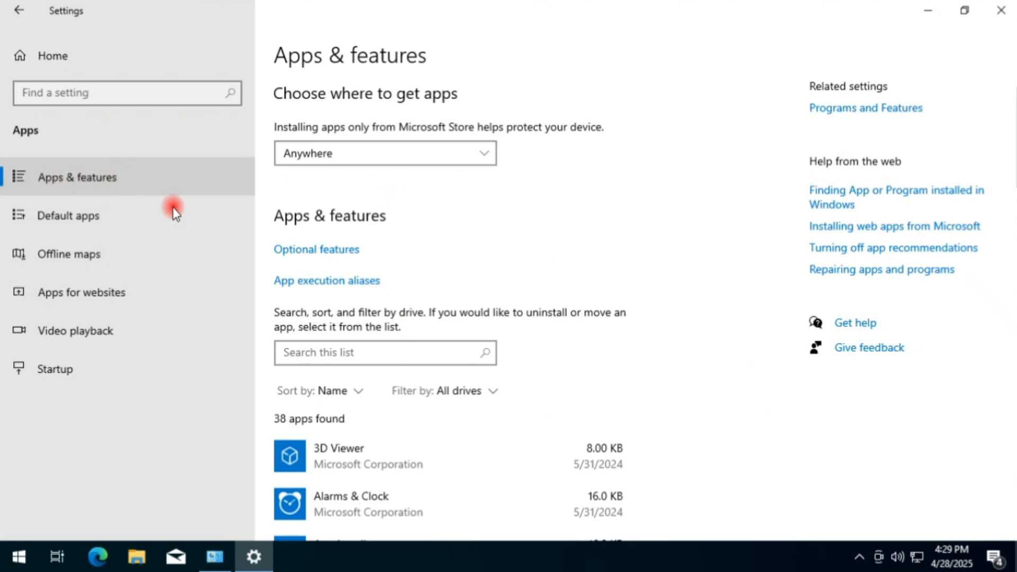
Try filtering the installed apps list by "Microsoft" and clear the filter.
left_click(324, 354)
type("Mi")
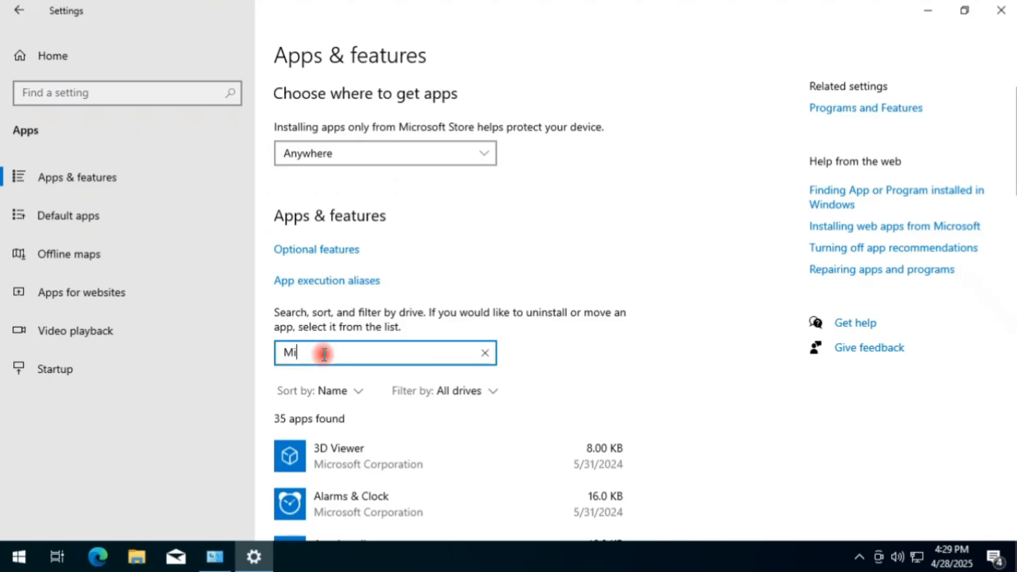
type("crosoft")
scroll(510, 349, "down", 3)
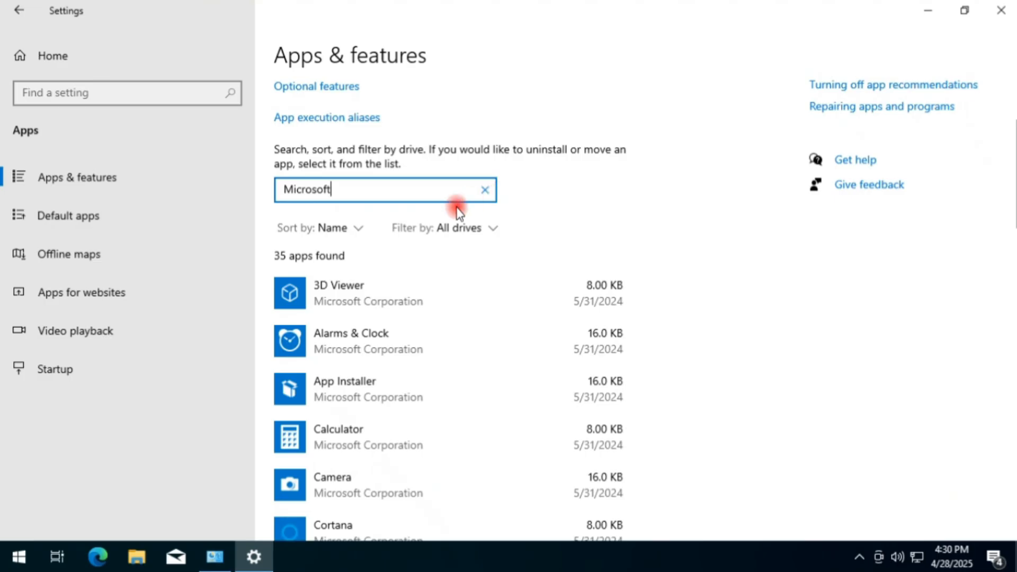
left_click(485, 190)
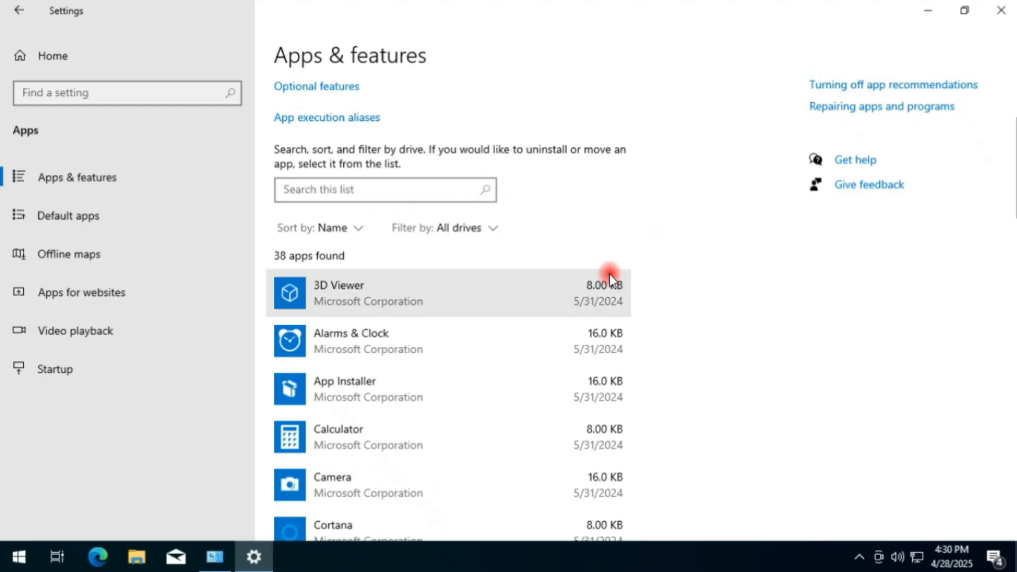
Find Microsoft Store in the installed apps list and open its advanced options.
scroll(499, 283, "down", 7)
scroll(498, 284, "down", 7)
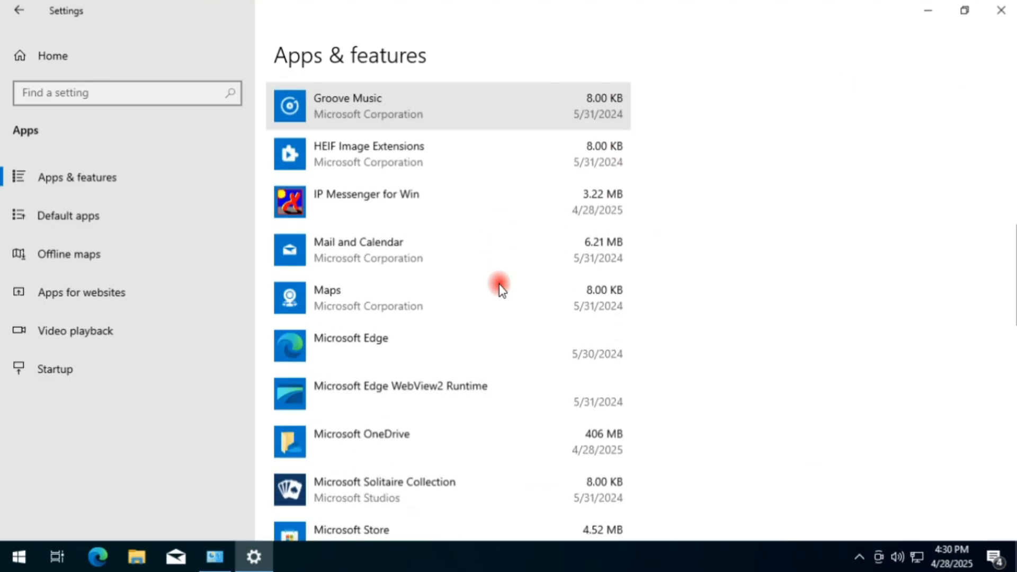
scroll(499, 285, "down", 4)
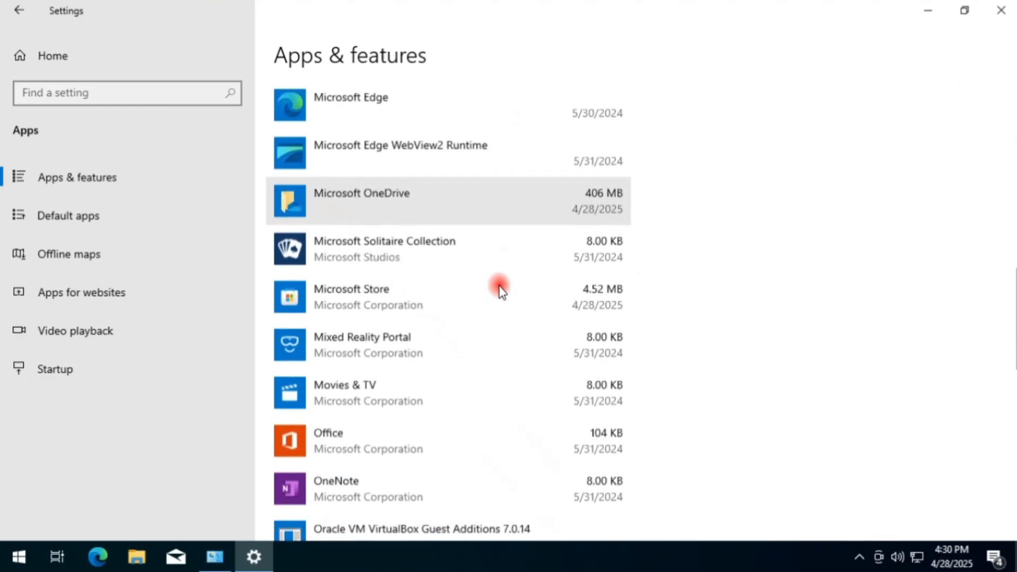
scroll(498, 285, "down", 1)
scroll(499, 285, "up", 2)
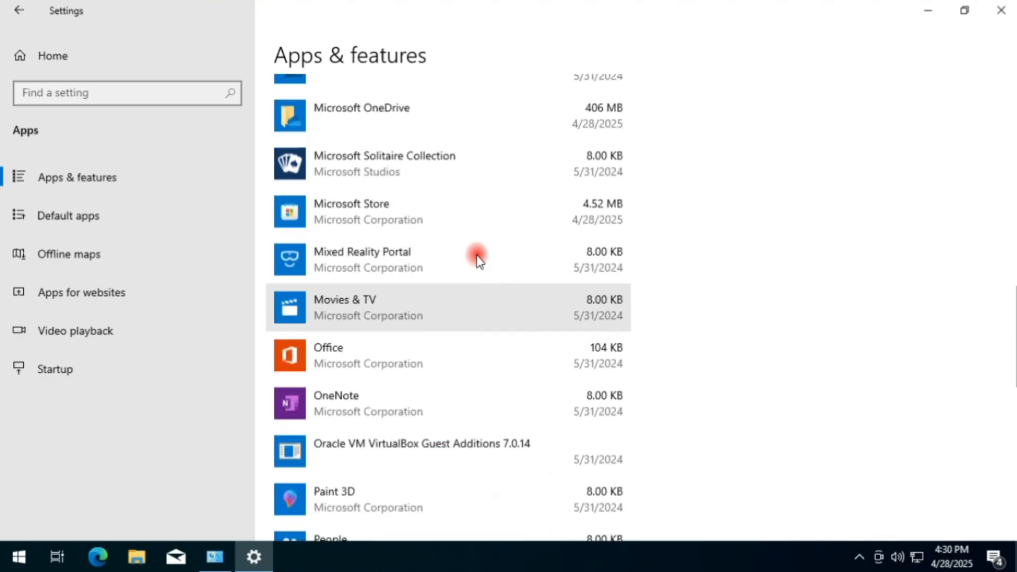
left_click(416, 212)
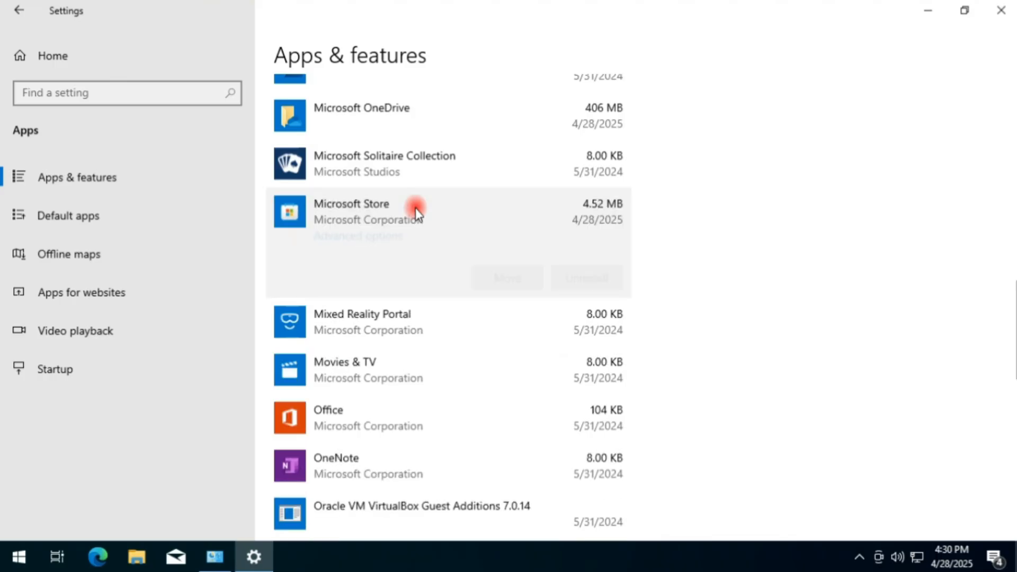
left_click(367, 237)
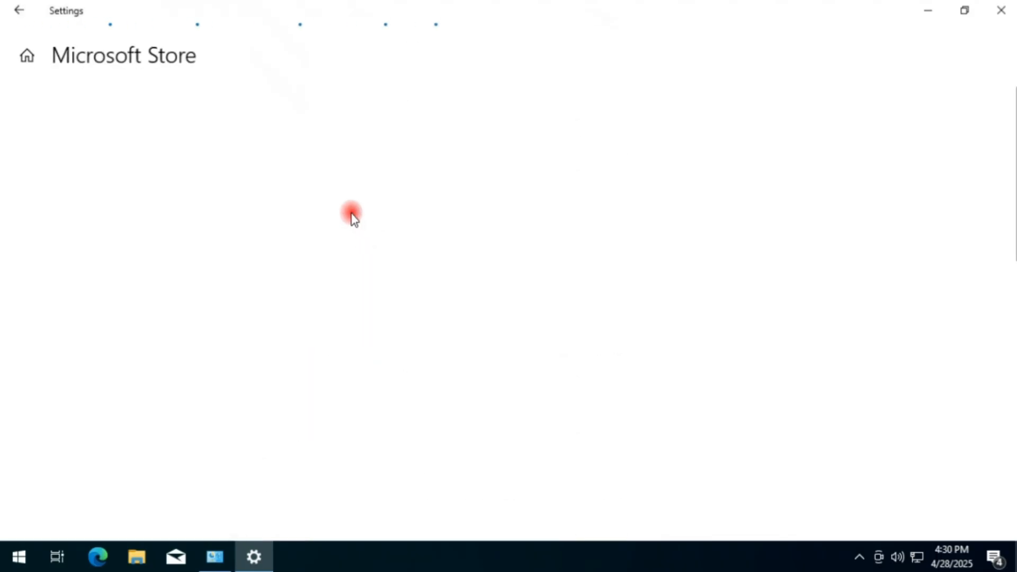
Repair the Microsoft Store app and reset it including its data, closing Settings when both are done.
scroll(222, 315, "down", 4)
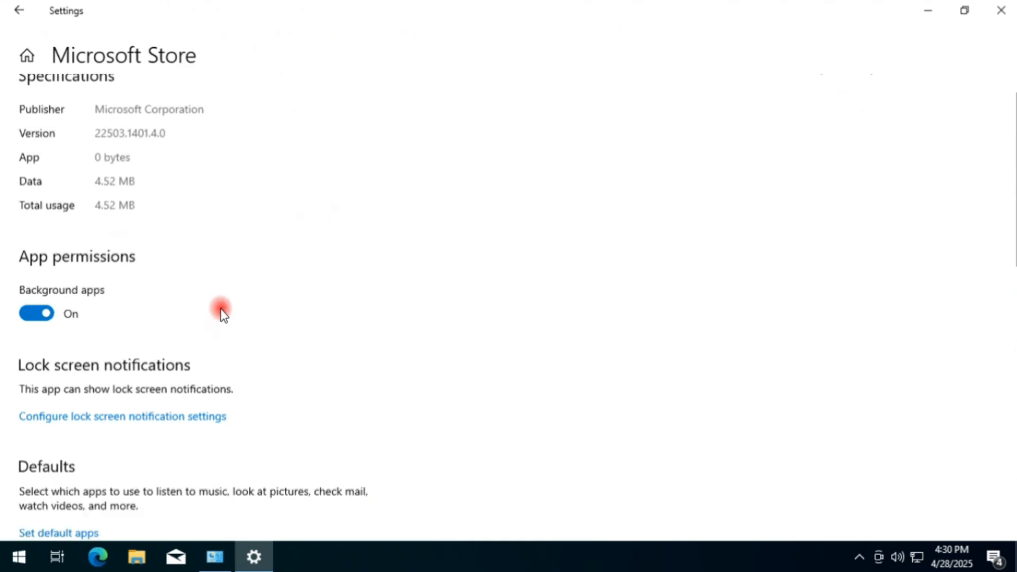
scroll(222, 315, "down", 5)
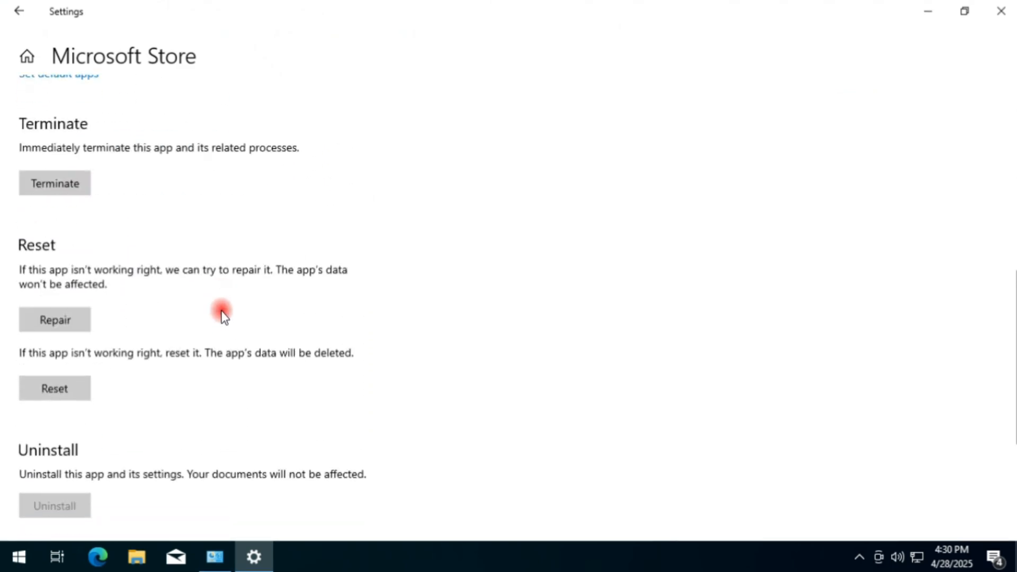
scroll(222, 314, "down", 1)
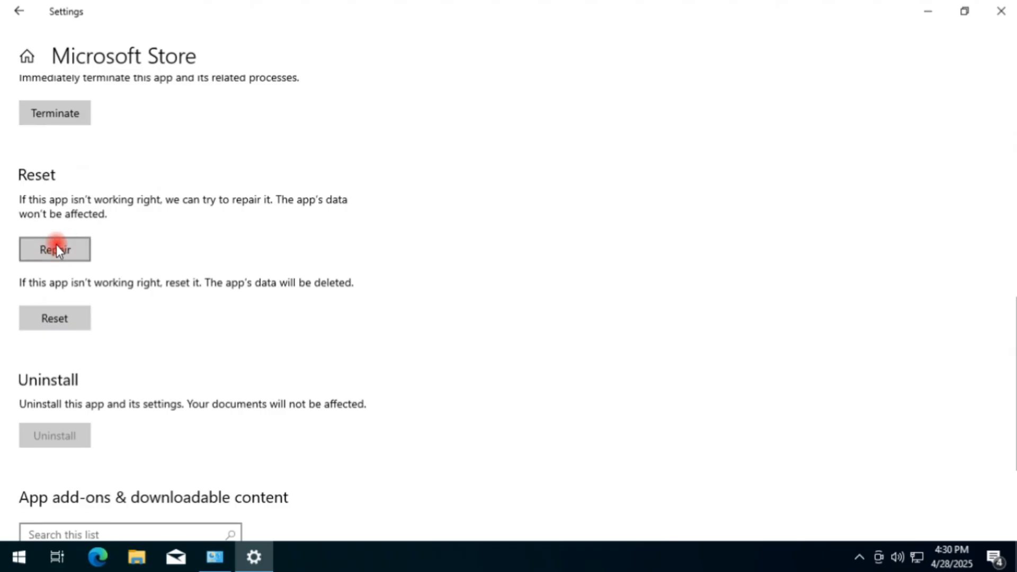
left_click(68, 249)
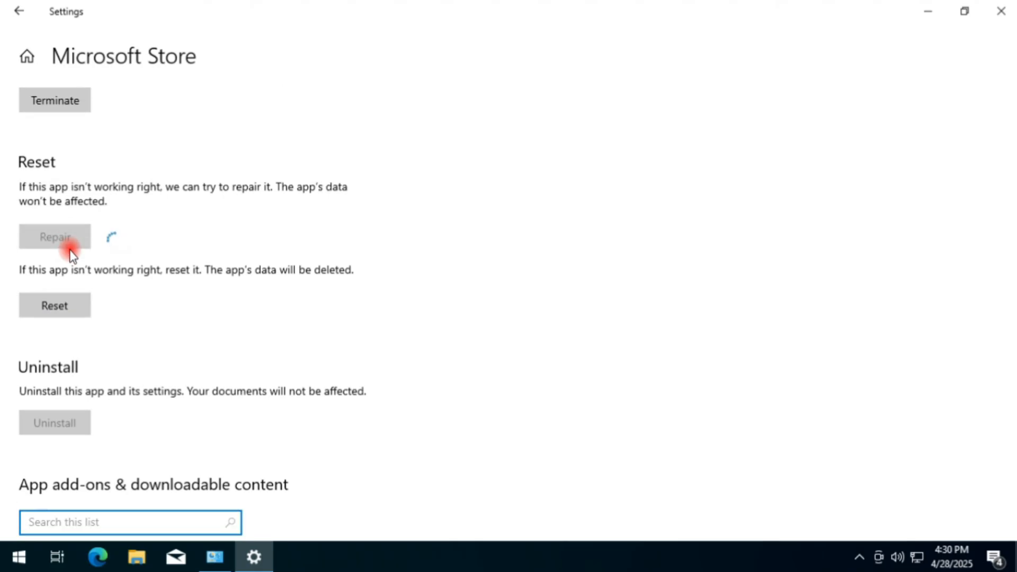
left_click(61, 305)
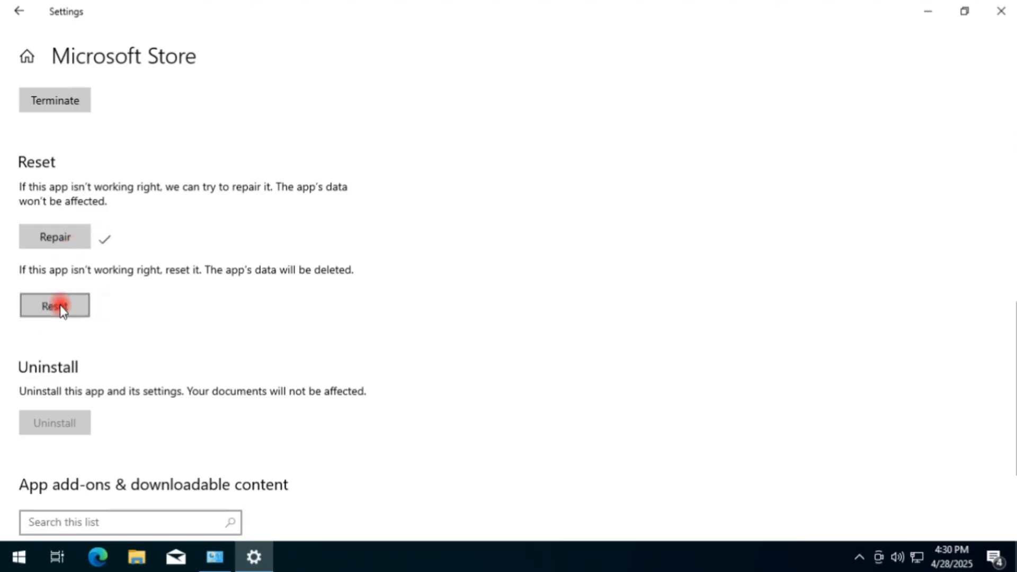
left_click(190, 268)
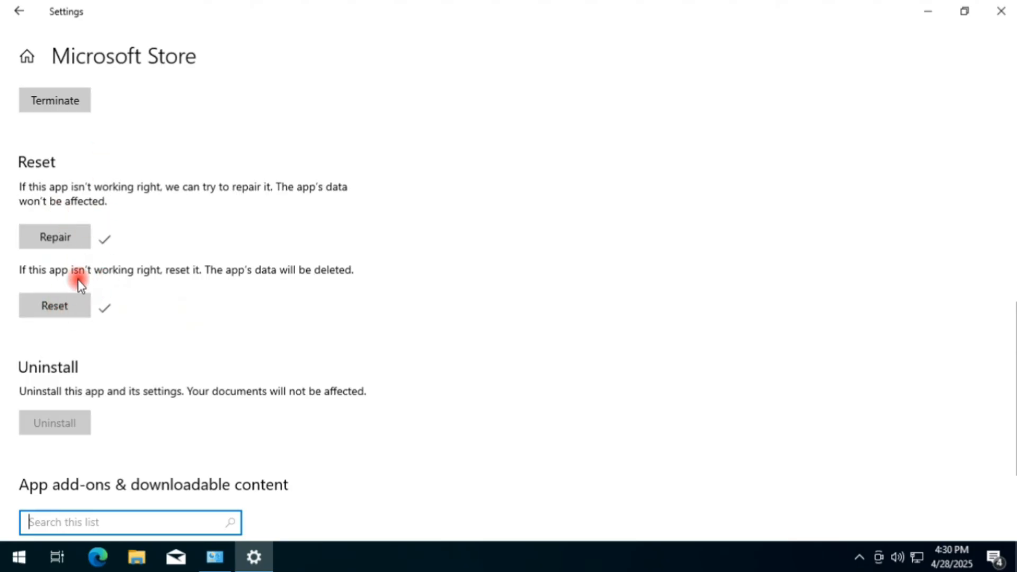
left_click(994, 21)
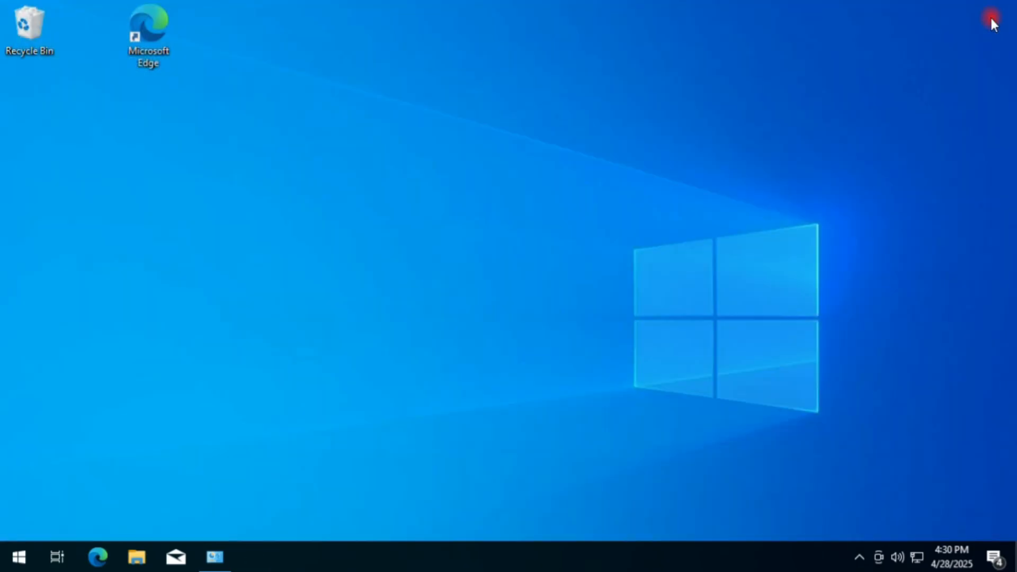
Open Task Manager and bring up its dialog for creating a new task.
right_click(631, 555)
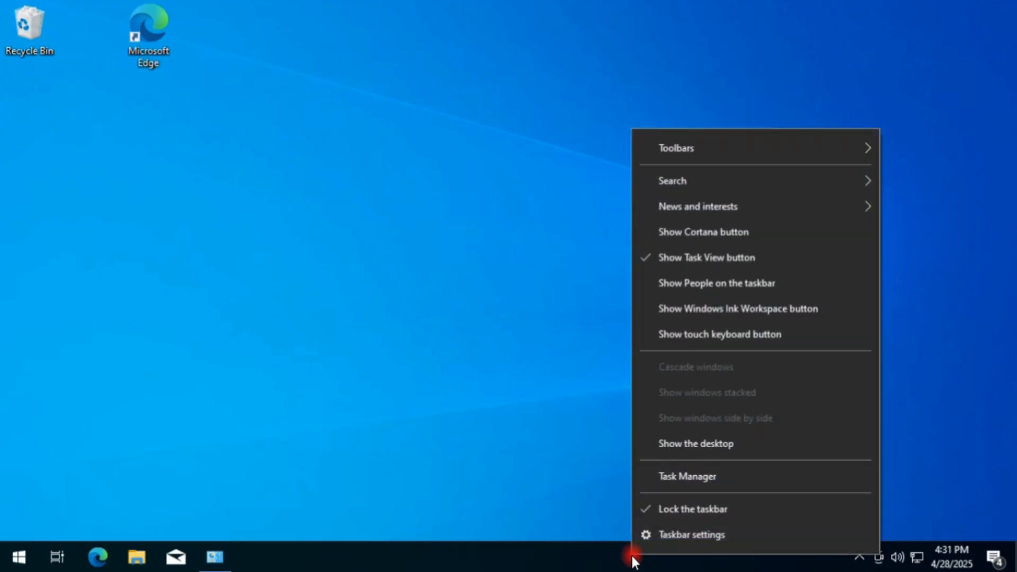
left_click(691, 470)
left_click_drag(256, 82, 385, 77)
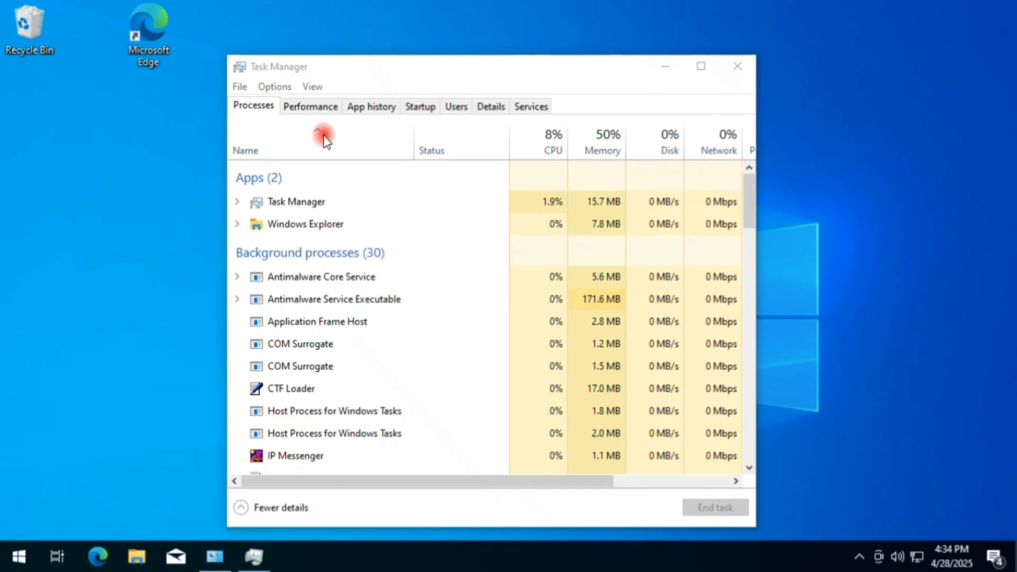
left_click(240, 87)
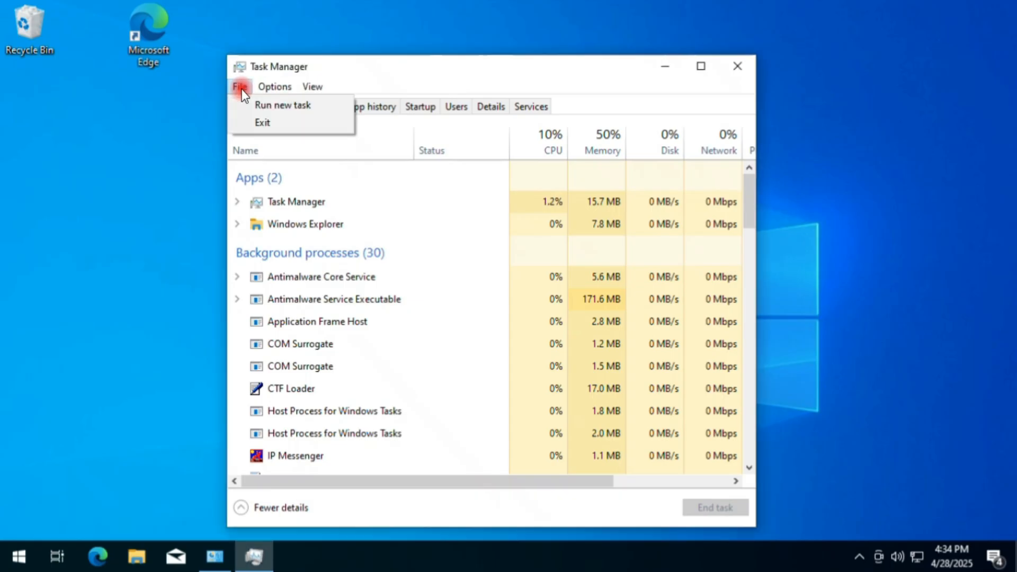
left_click(306, 108)
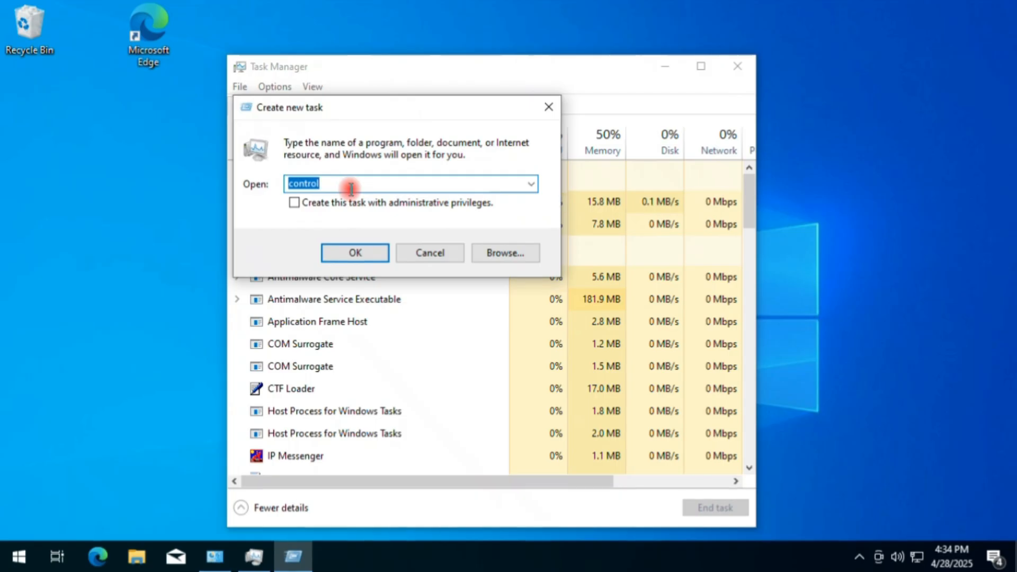
Run wsreset.exe with administrative privileges and open the Apps section in Microsoft Store.
type("wsreset")
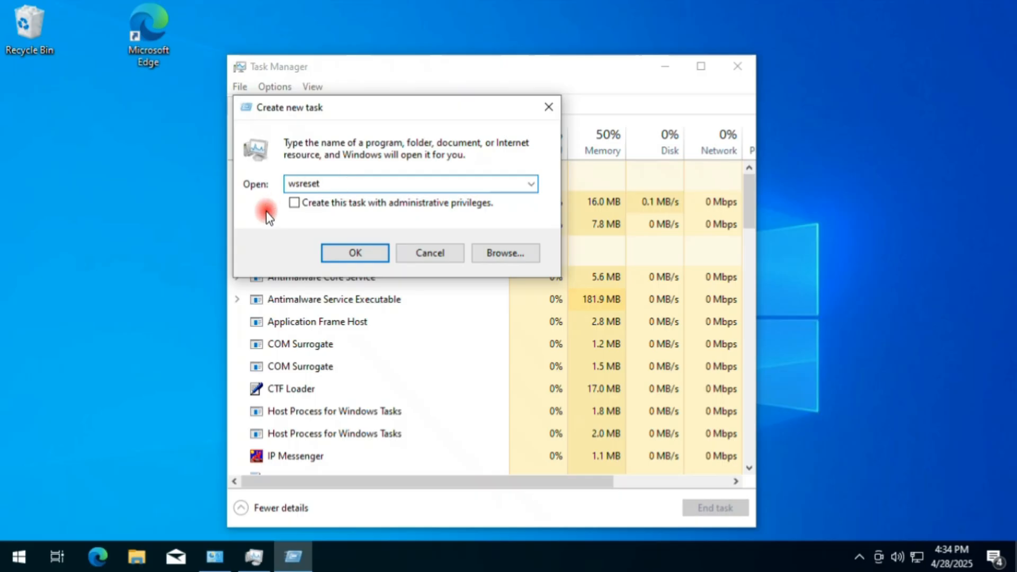
double_click(325, 186)
left_click(328, 183)
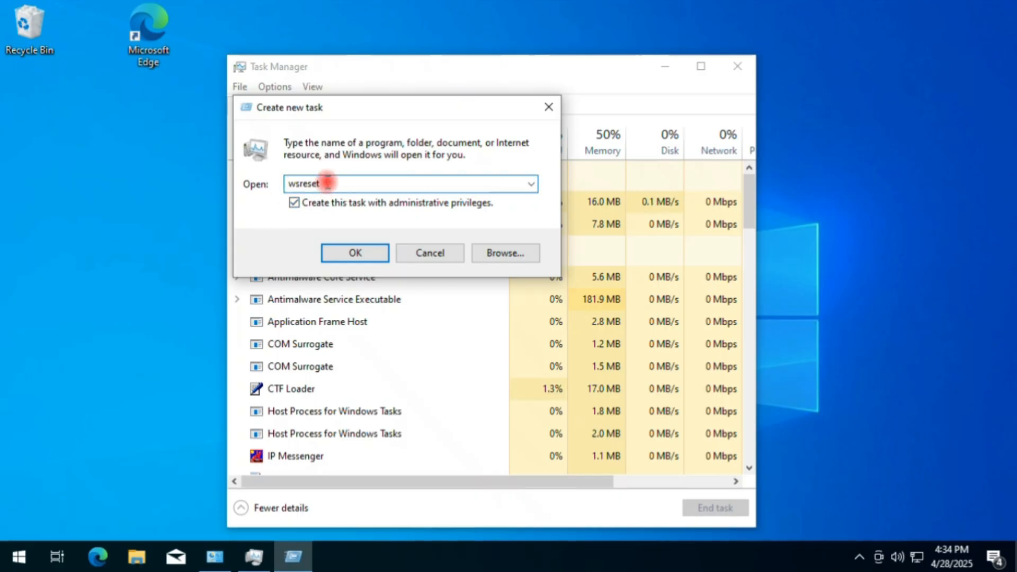
type(".exe")
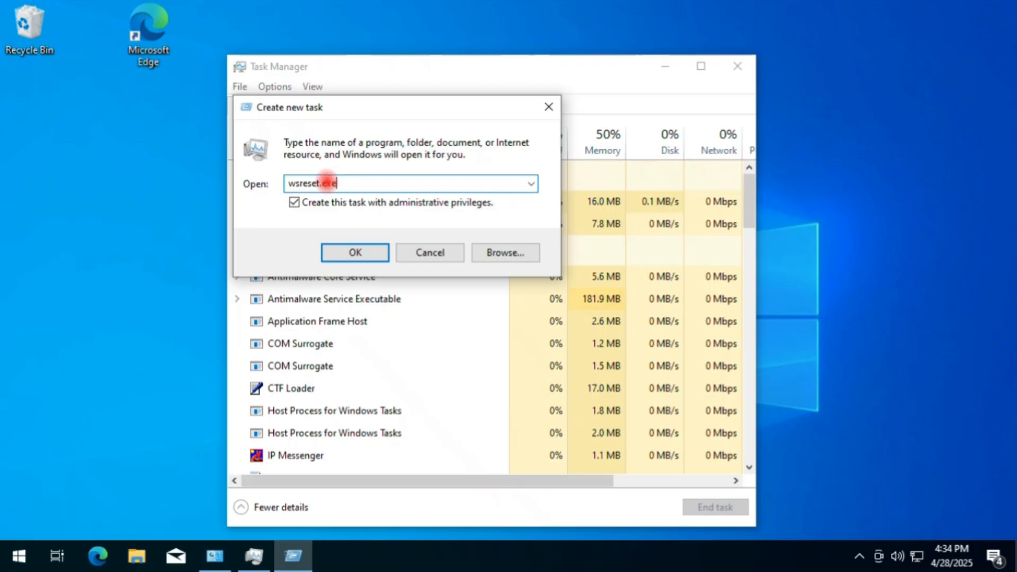
left_click(360, 252)
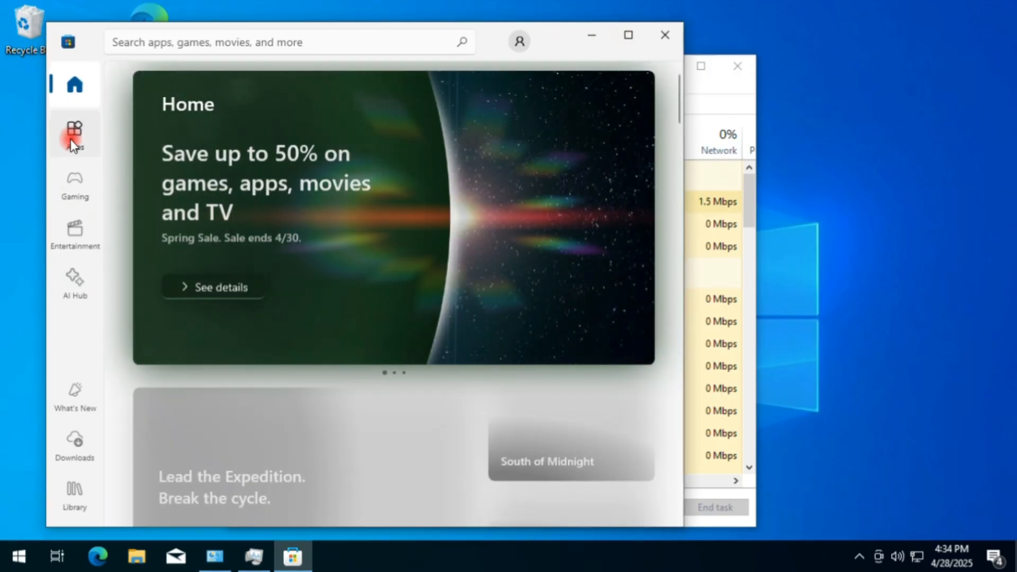
left_click(71, 138)
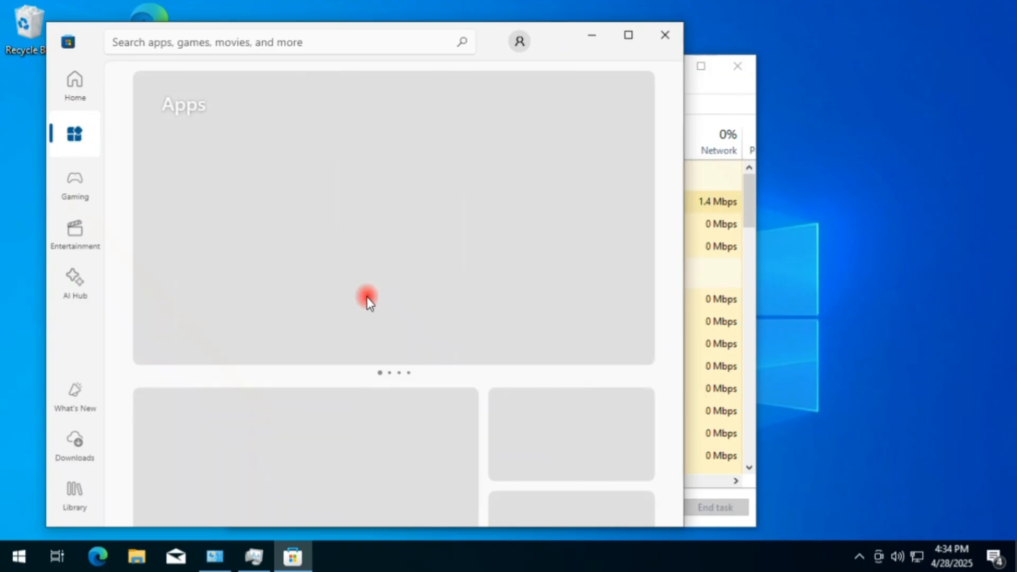